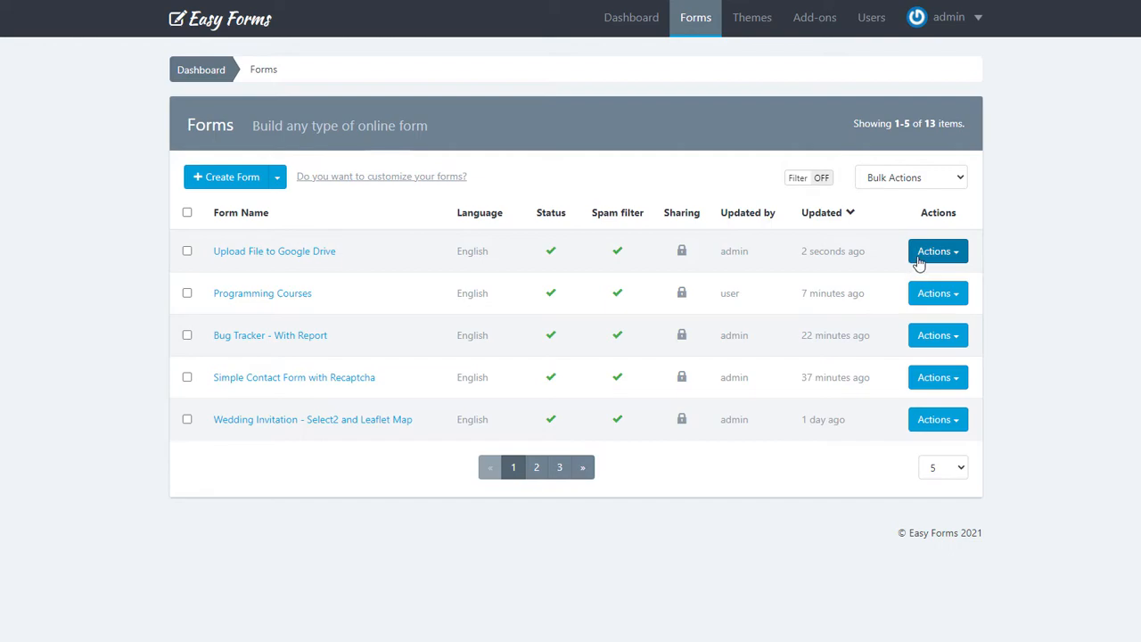
Open the Upload File to Google Drive form for editing and review its heading, file field and submit button properties.
left_click(912, 280)
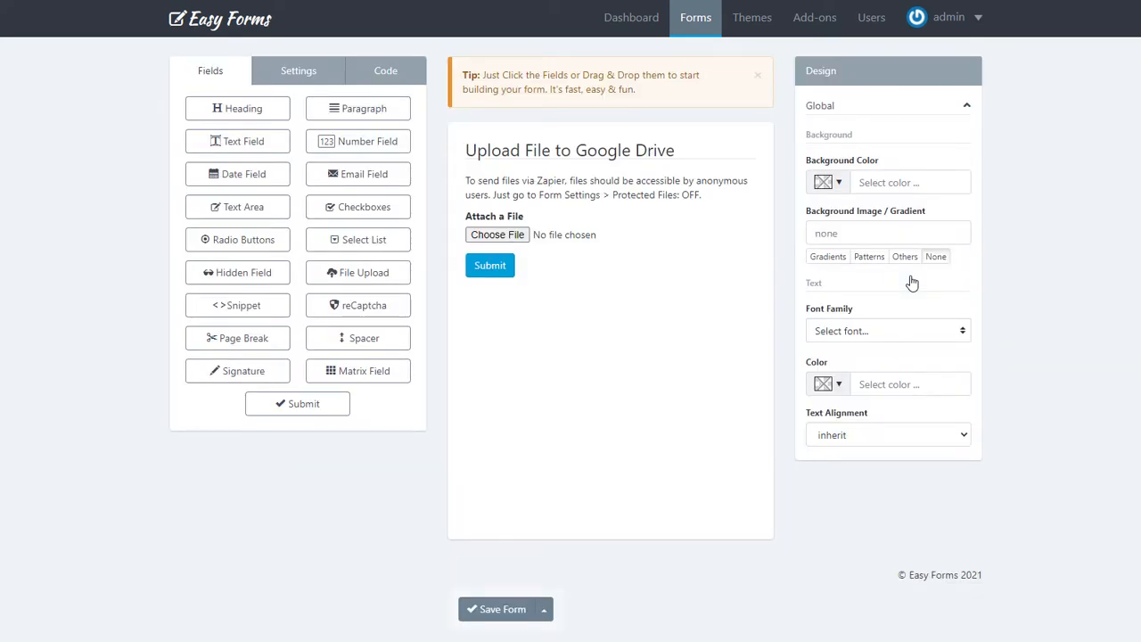
left_click(651, 158)
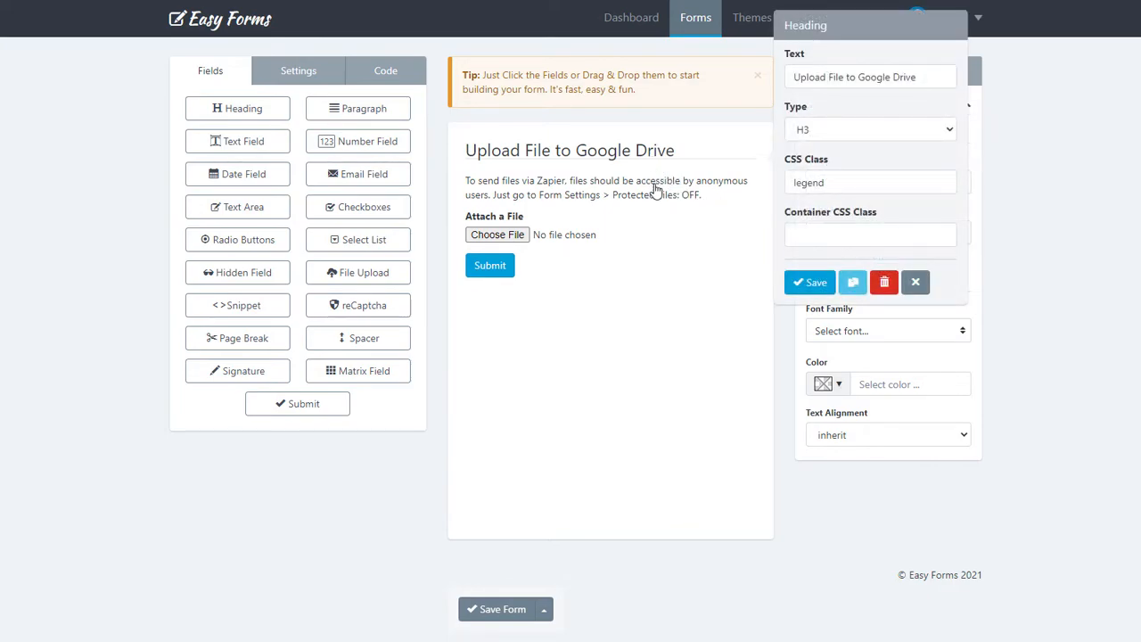
left_click(656, 196)
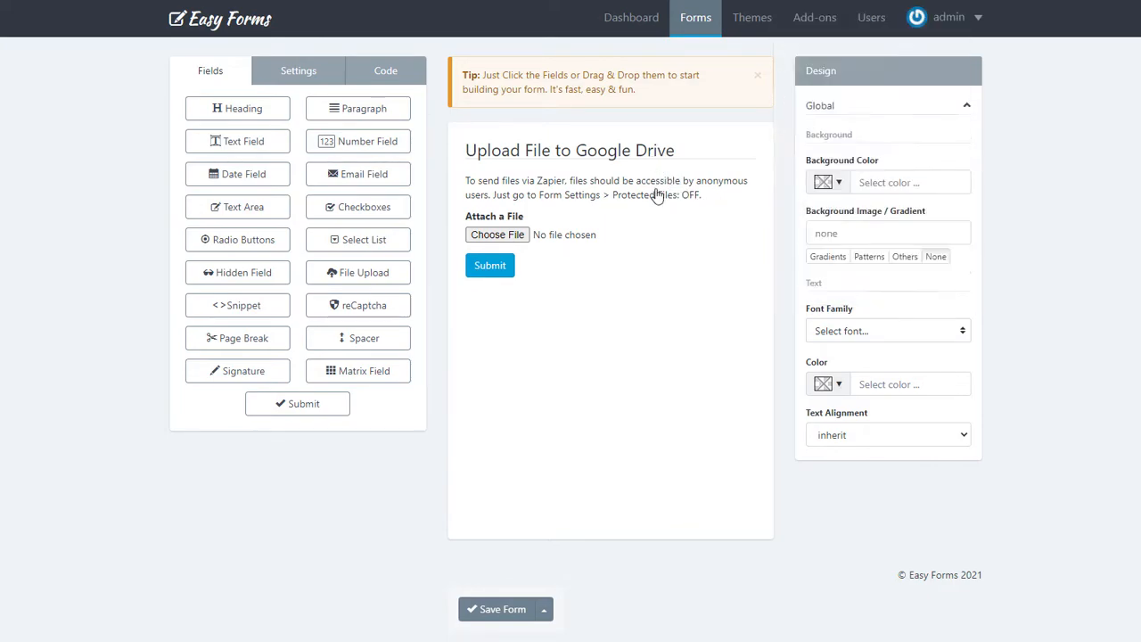
left_click(606, 243)
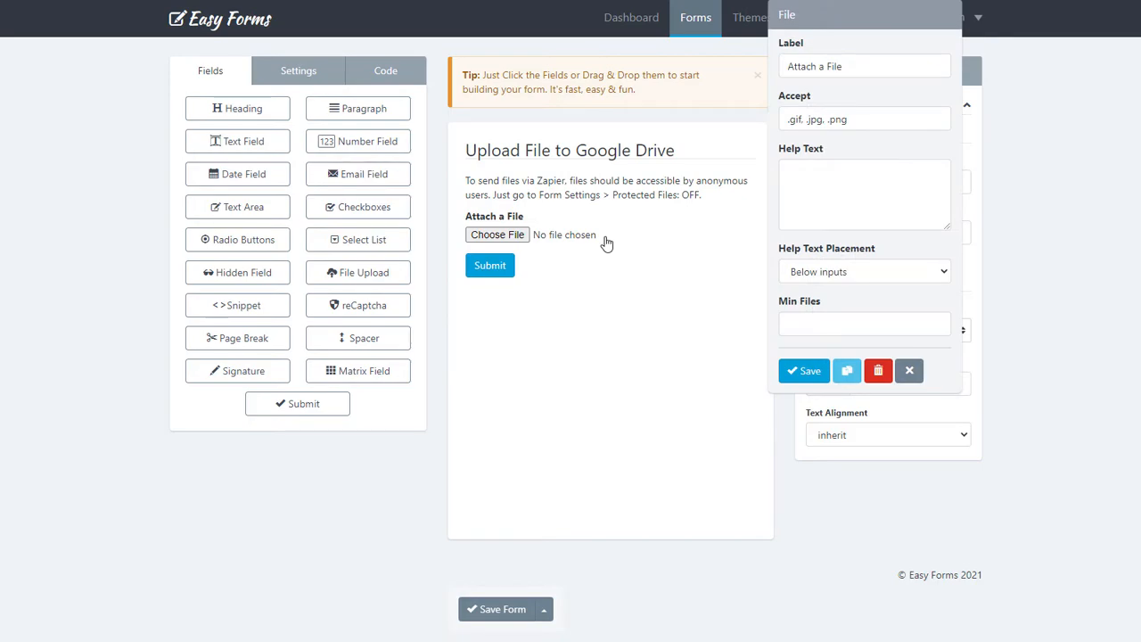
left_click(538, 275)
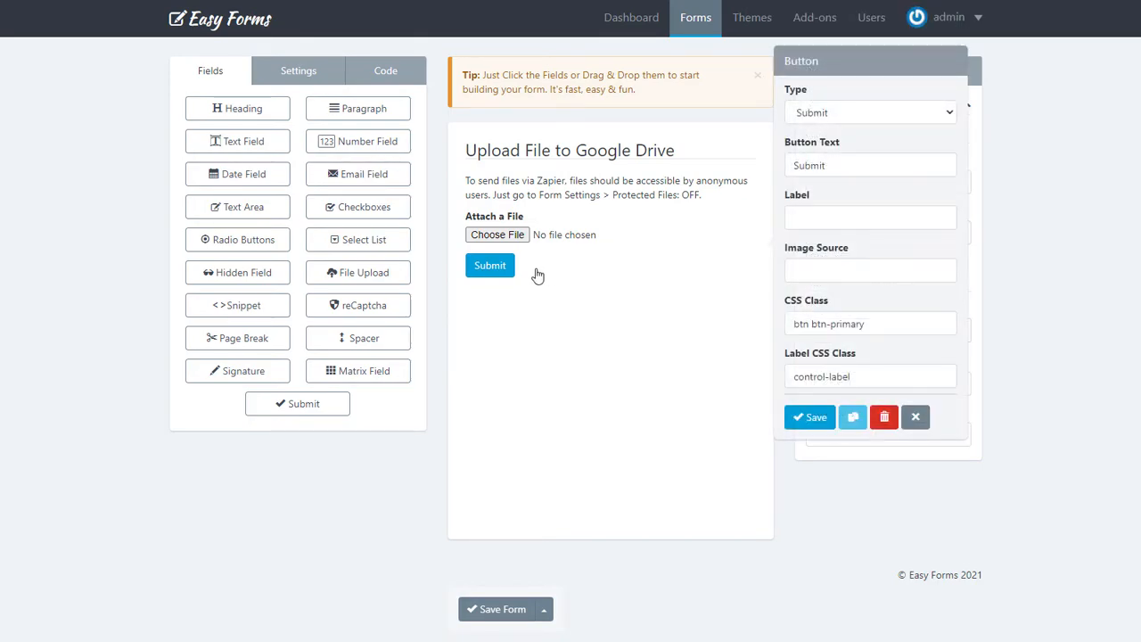
left_click(537, 275)
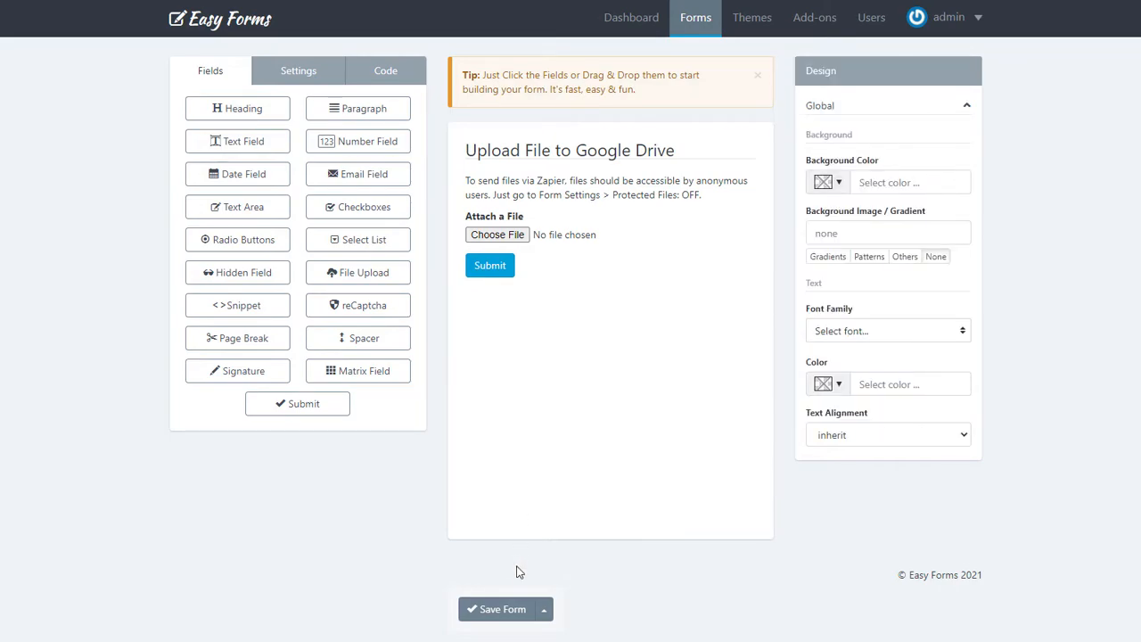
Save the form and go to its form settings.
left_click(514, 617)
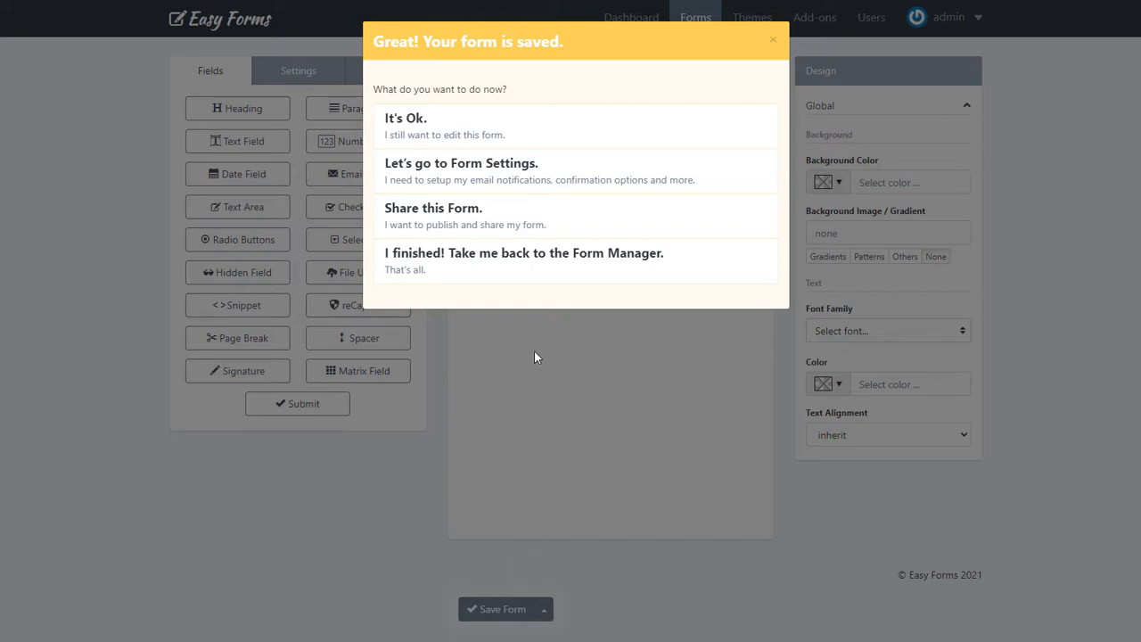
left_click(518, 185)
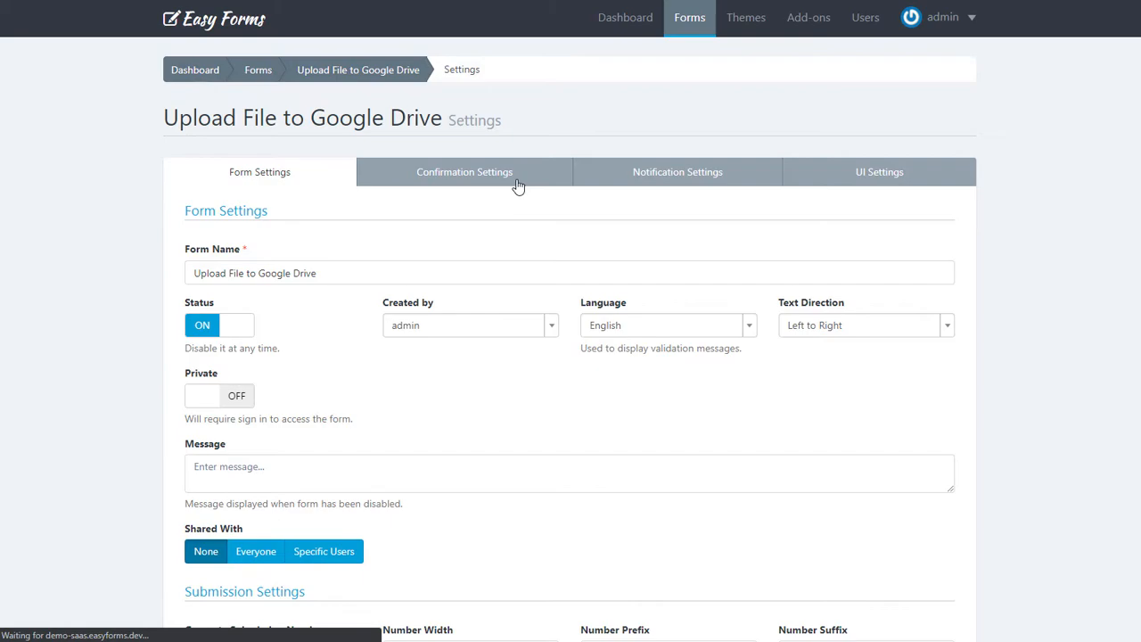
Make sure Protected Files is set to OFF in the submission settings, and save the form settings.
scroll(518, 213, "down", 3)
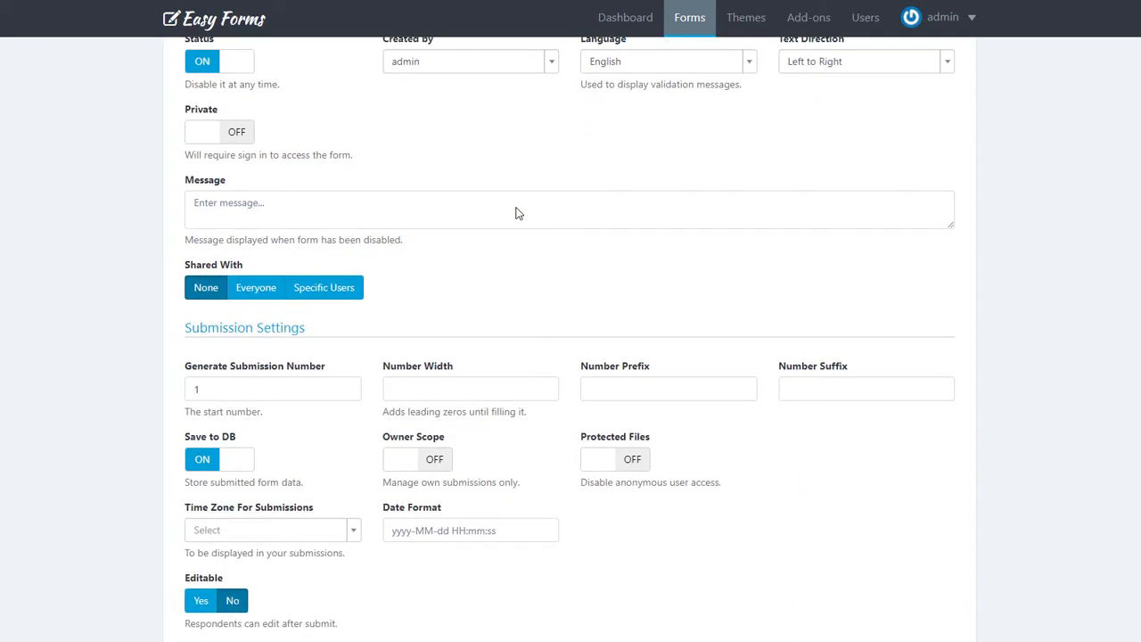
scroll(518, 213, "down", 2)
scroll(518, 213, "down", 1)
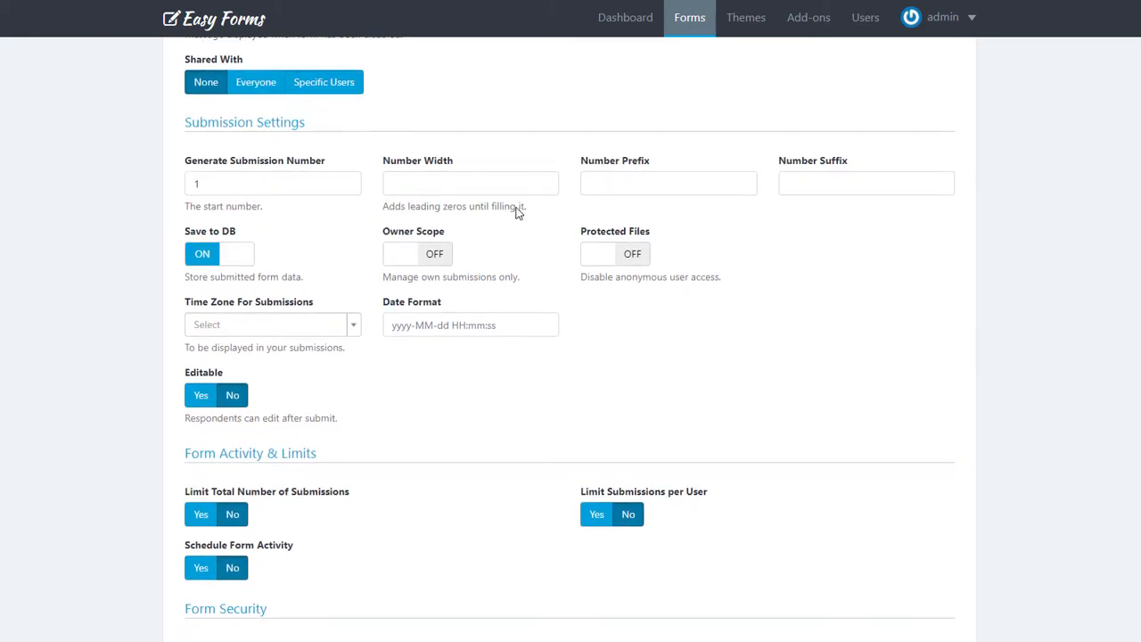
left_click(592, 258)
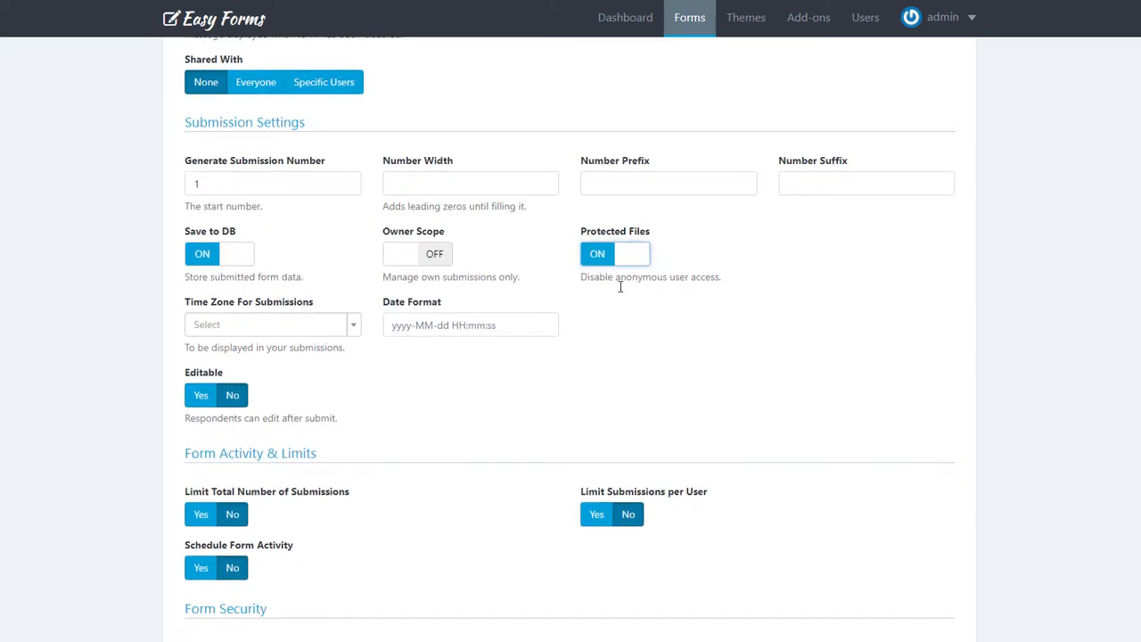
left_click(603, 258)
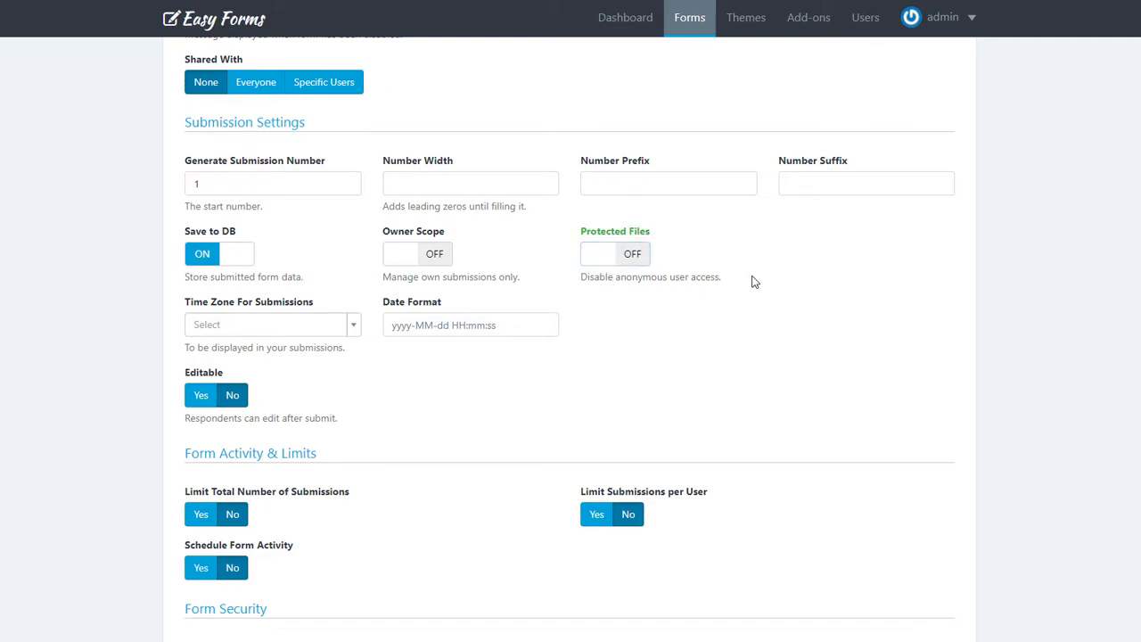
scroll(754, 282, "down", 5)
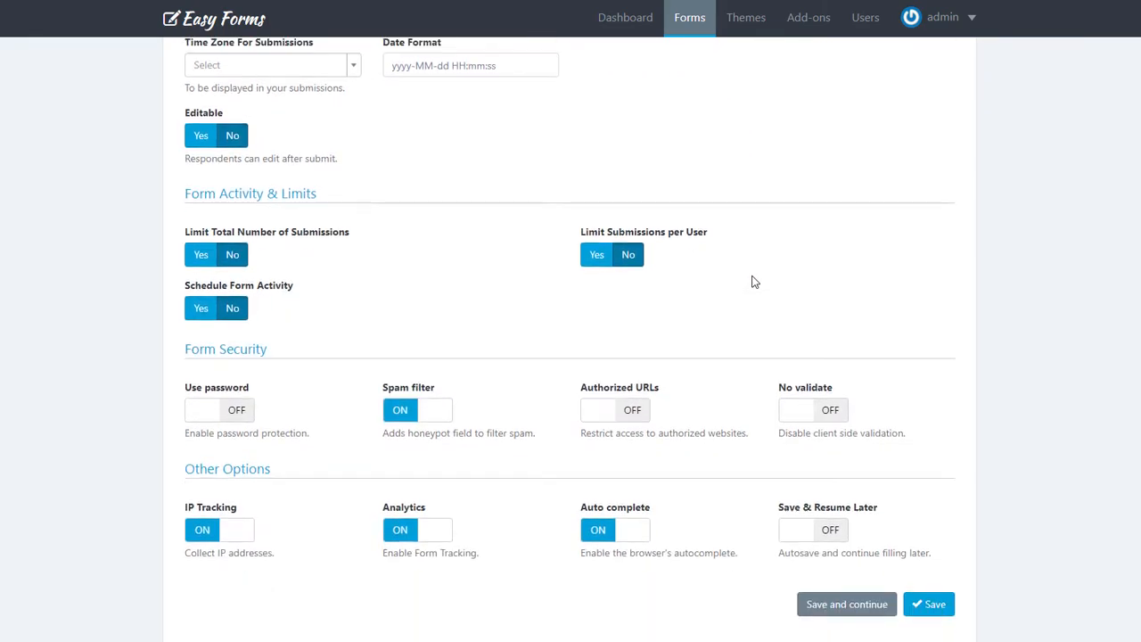
scroll(753, 282, "down", 1)
left_click(933, 542)
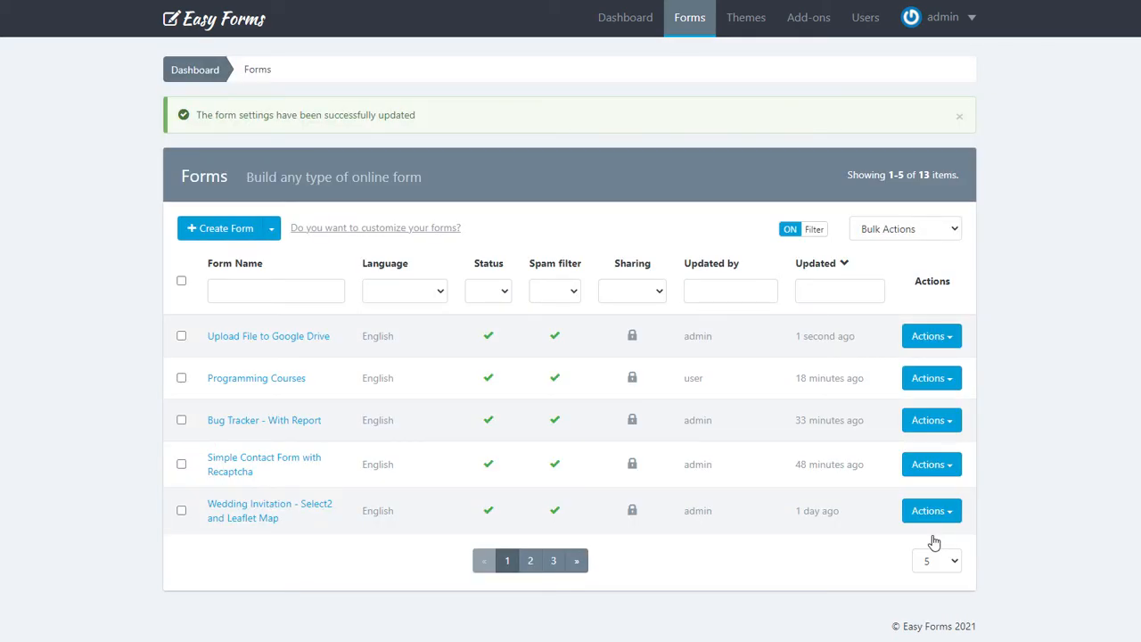
Preview the Upload File to Google Drive form through its permanent share link, and close the preview.
left_click(917, 342)
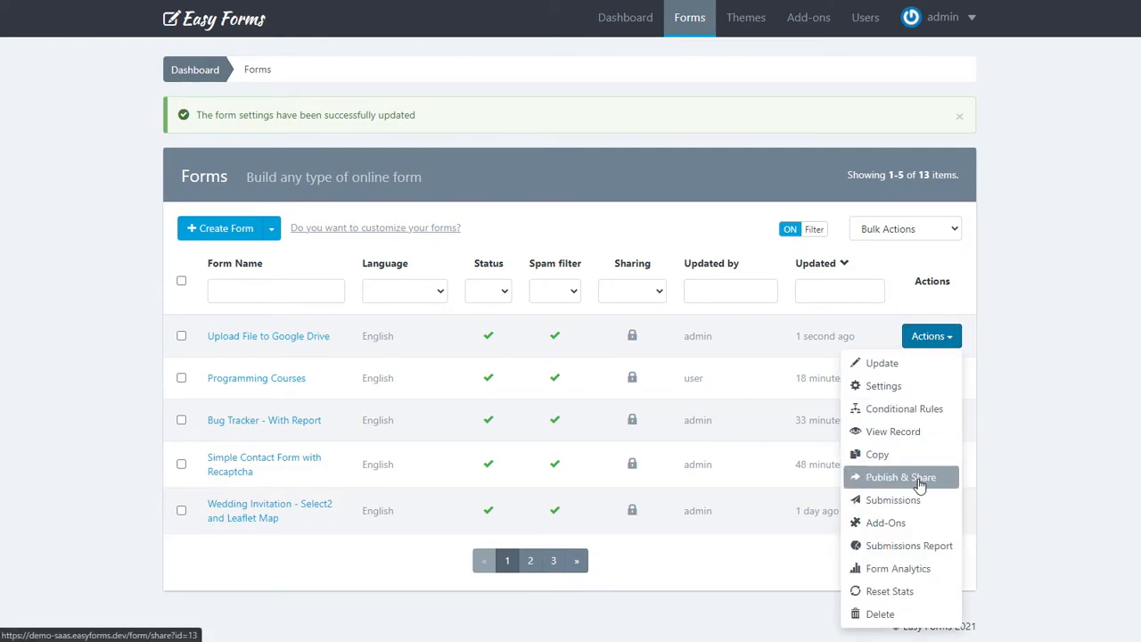
left_click(856, 477)
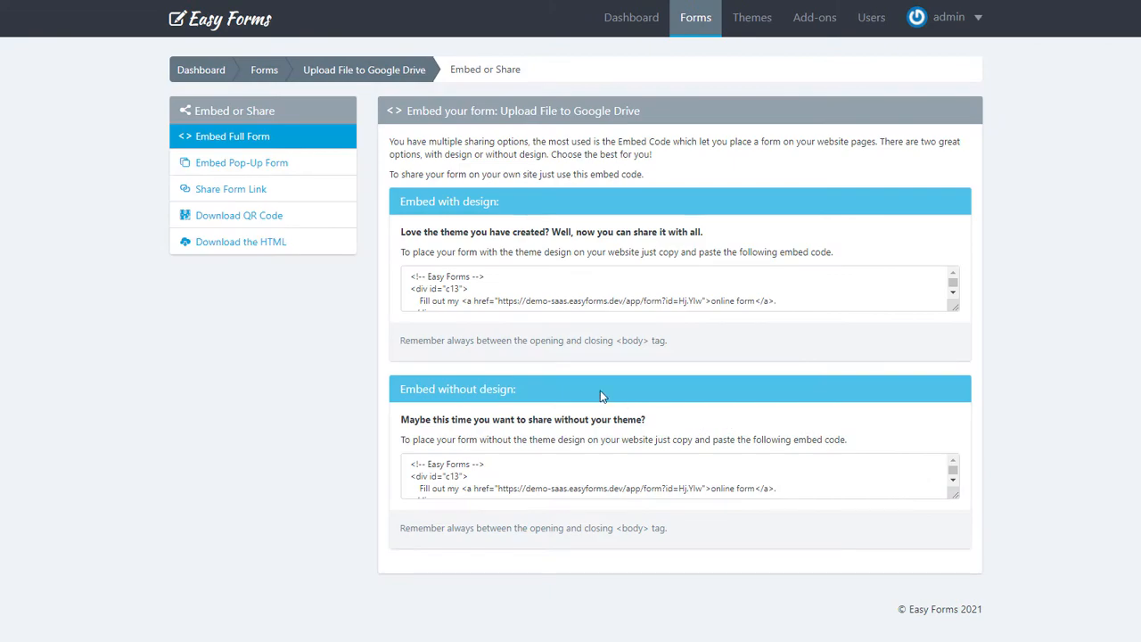
left_click(308, 204)
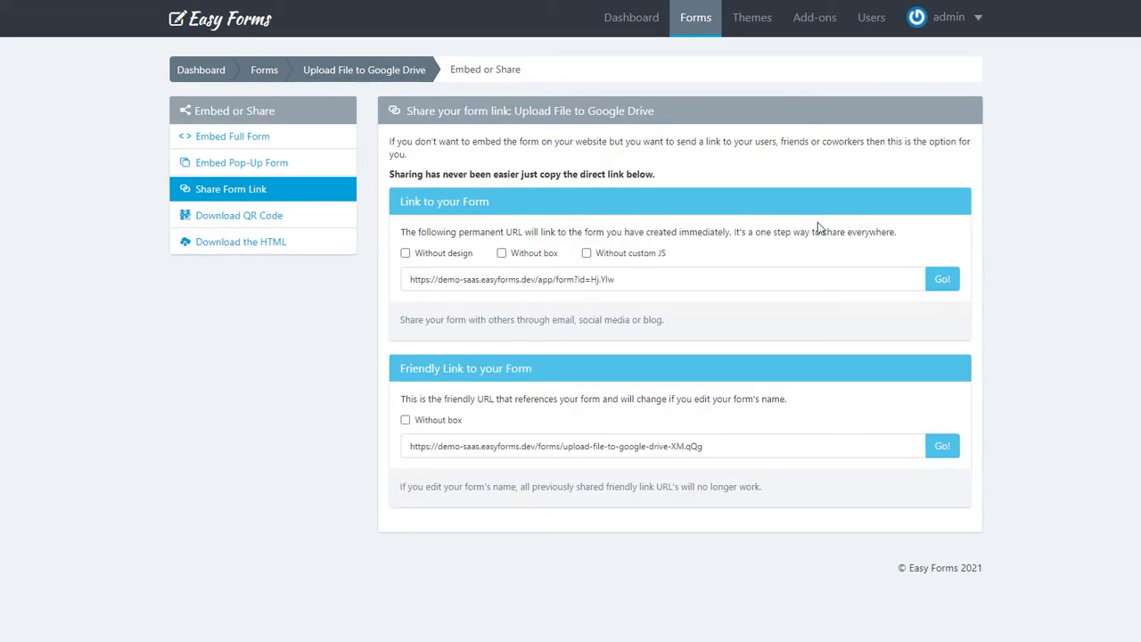
left_click(942, 280)
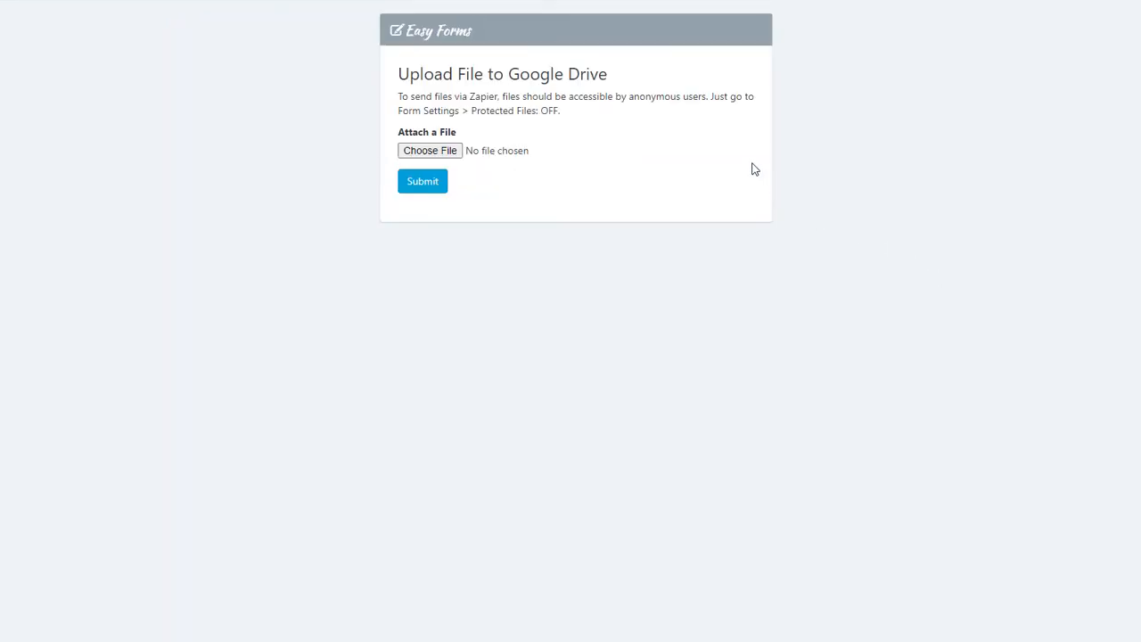
key("ctrl+w")
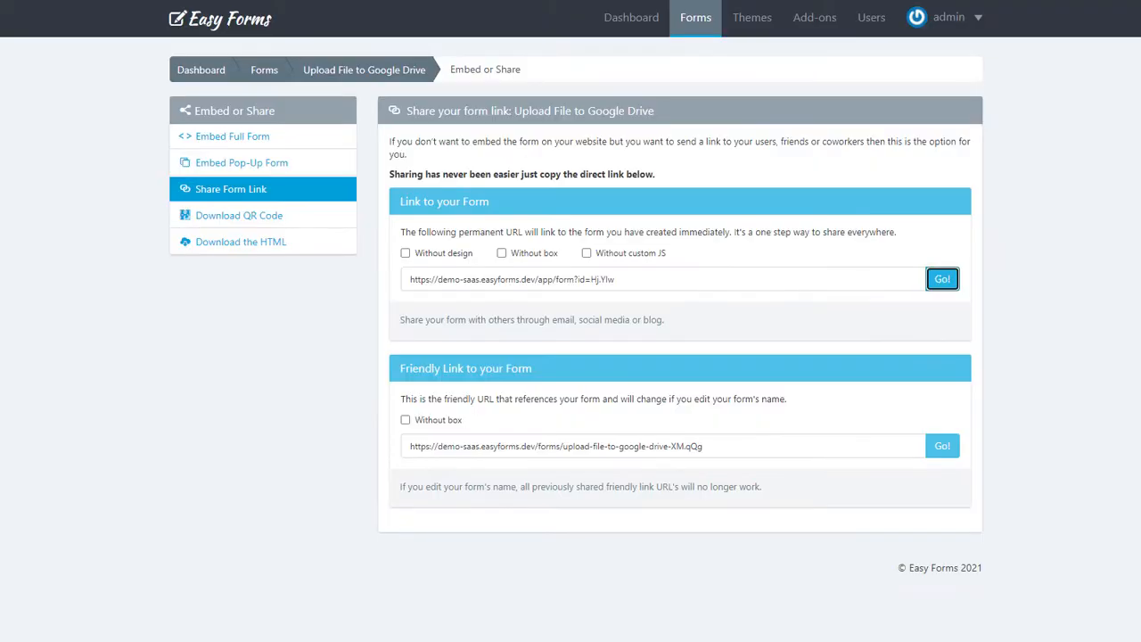
Open the add-ons of the Upload File to Google Drive form and start a new Zapier configuration.
left_click(404, 70)
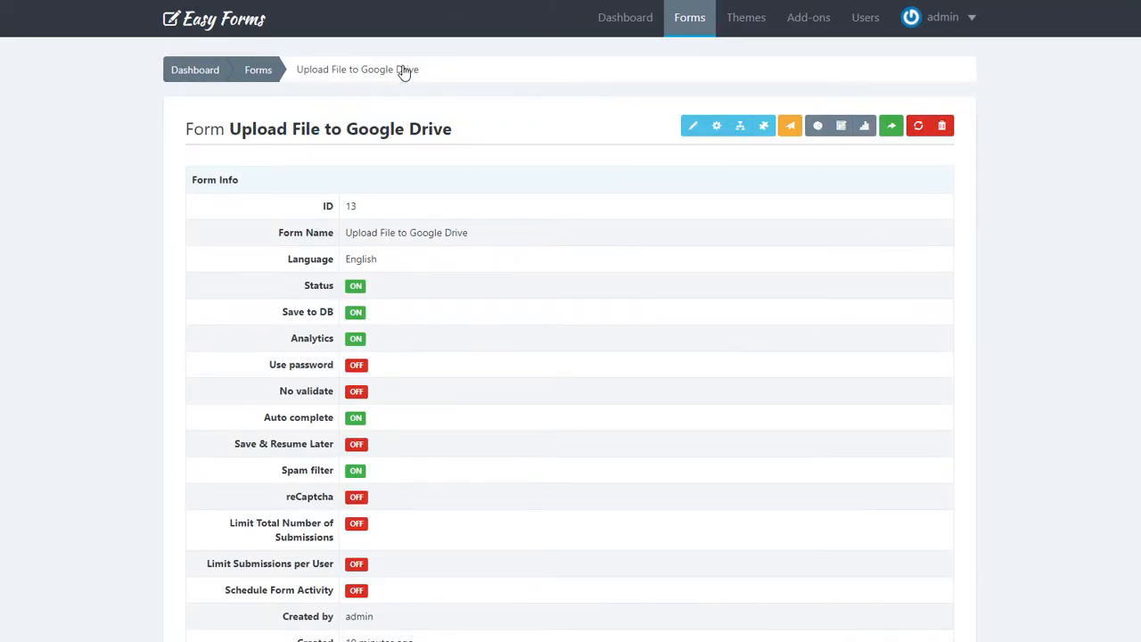
left_click(765, 128)
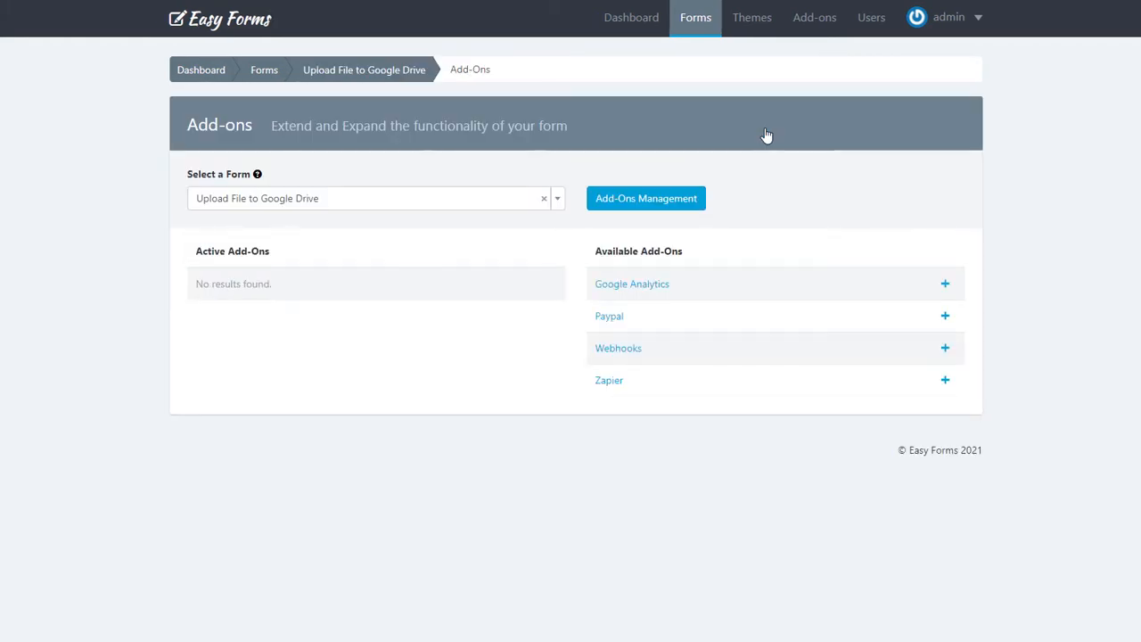
left_click(946, 381)
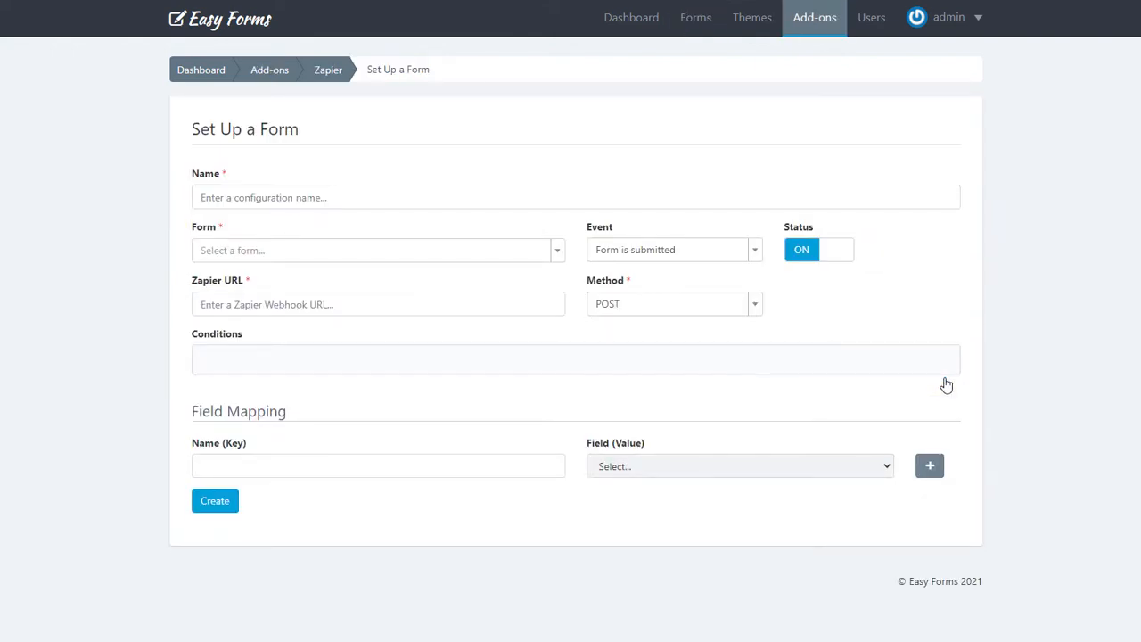
Name the Zapier configuration Demo and assign it to the Upload File to Google Drive form.
left_click(635, 202)
type("Demo")
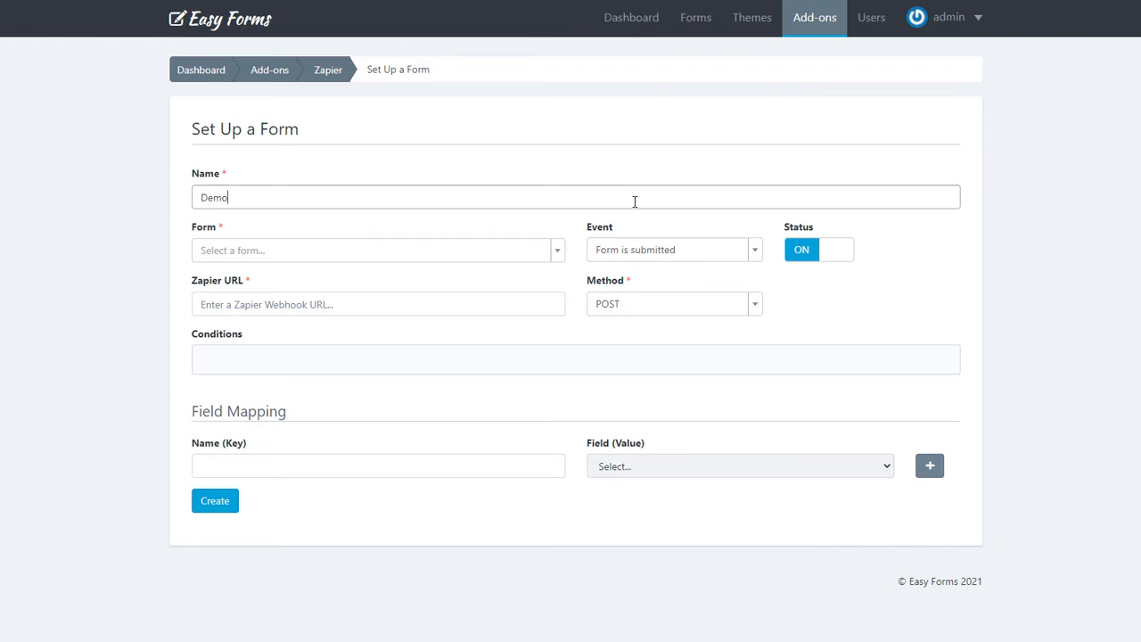
left_click(508, 251)
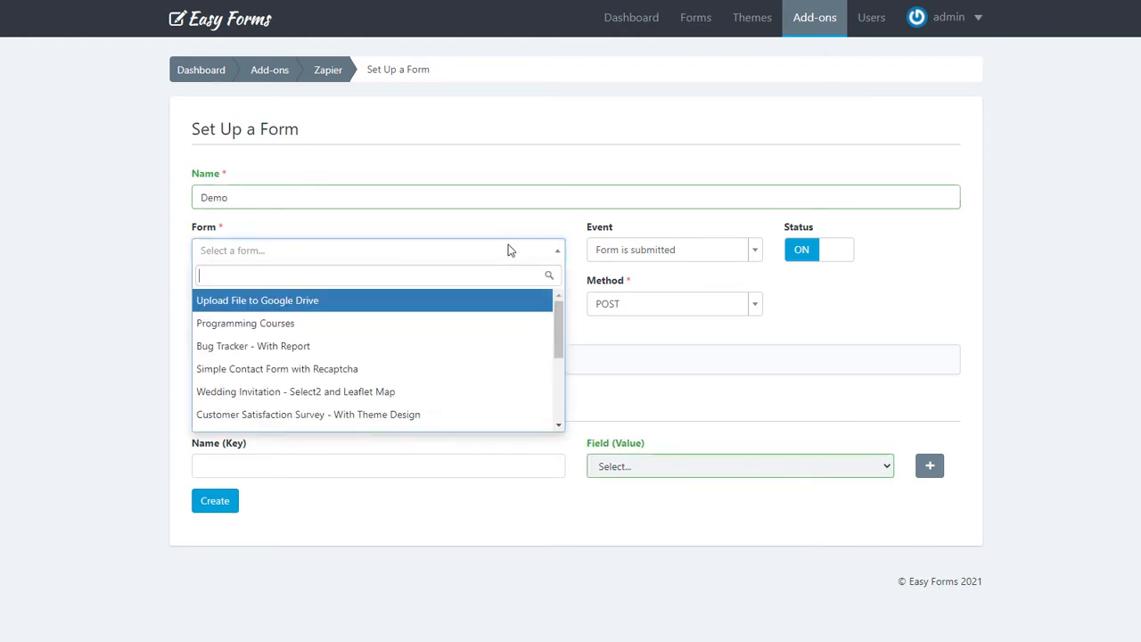
left_click(469, 303)
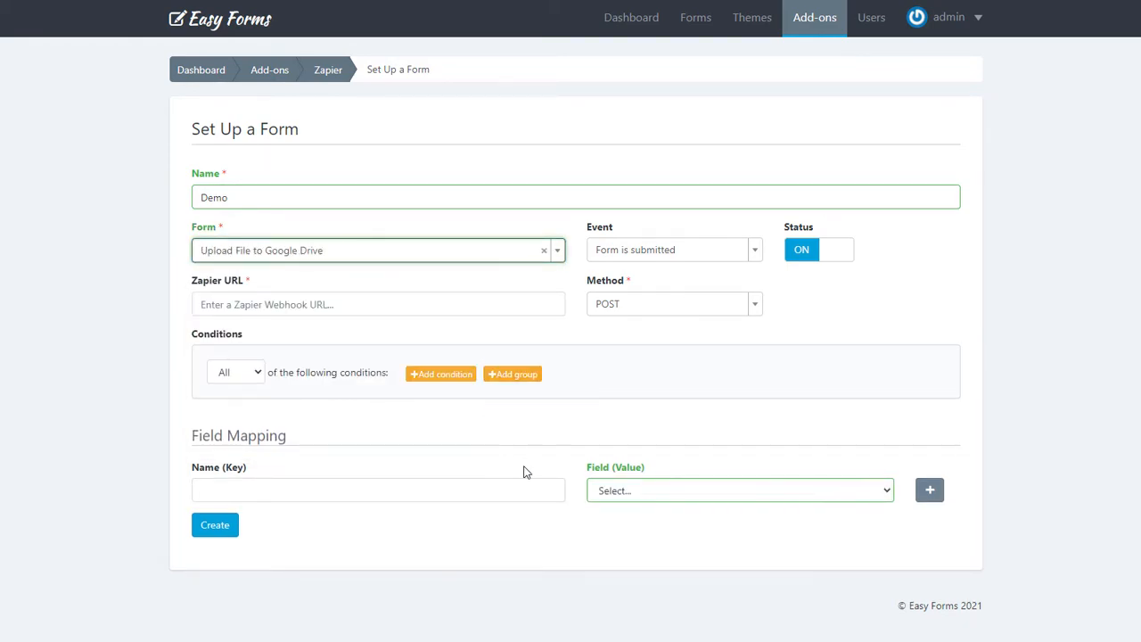
Map the Attach a File field to the key name "file" in the field mapping.
left_click(610, 497)
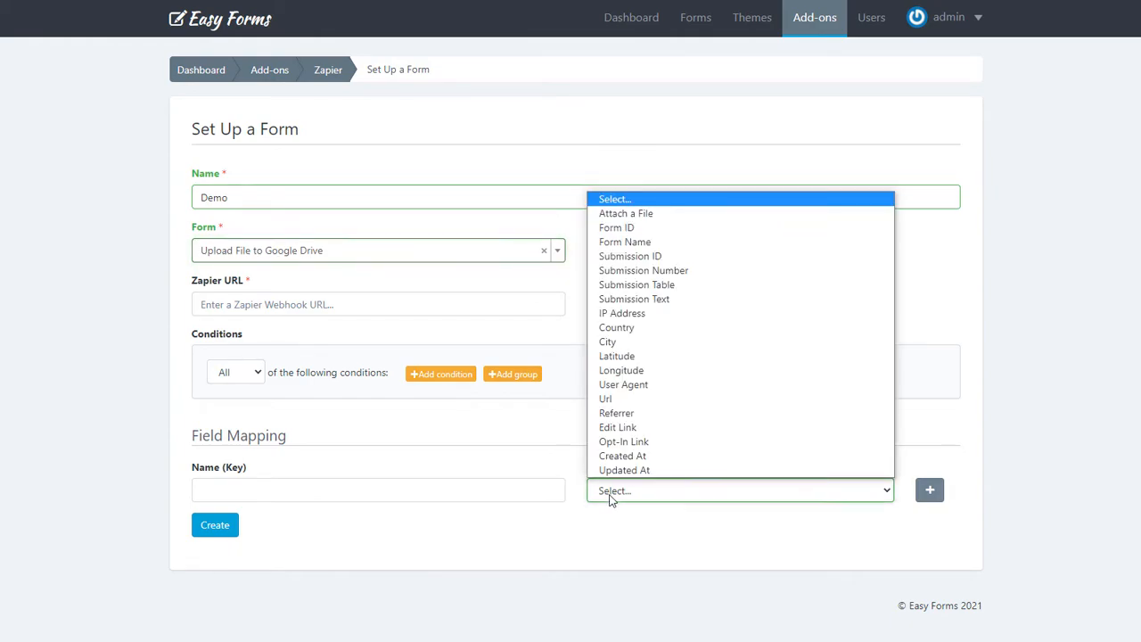
left_click(630, 214)
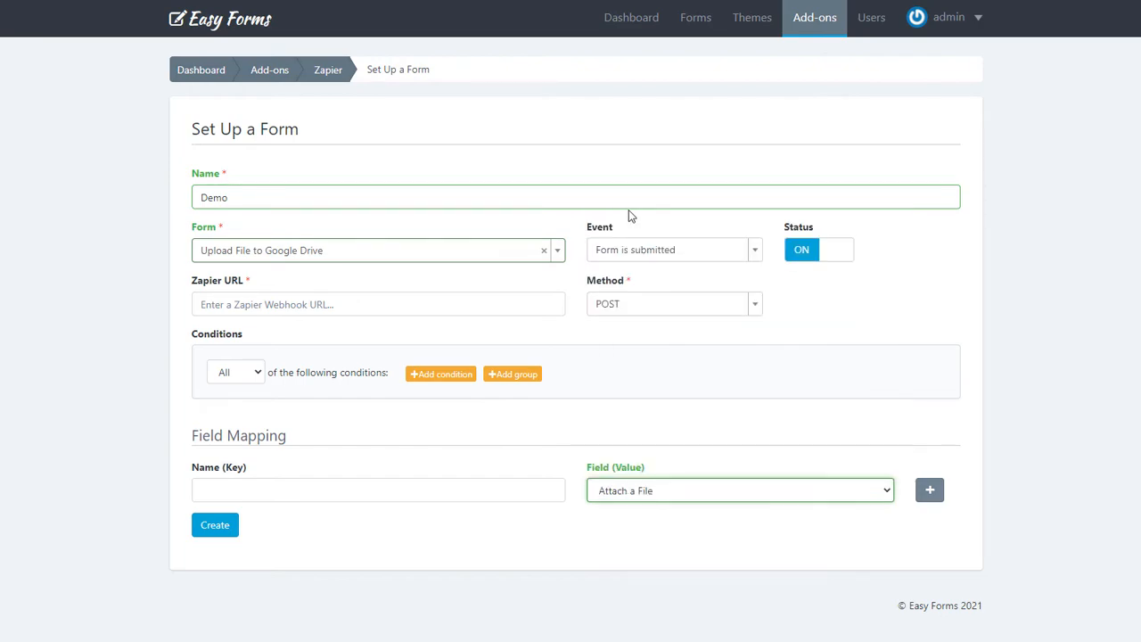
left_click(511, 485)
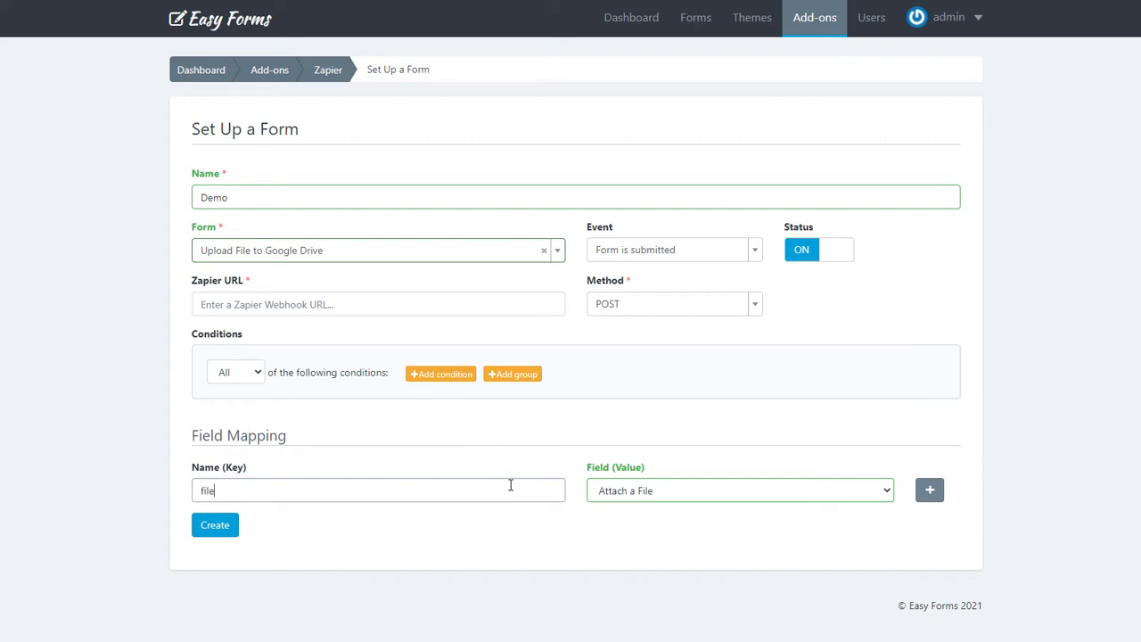
left_click(559, 453)
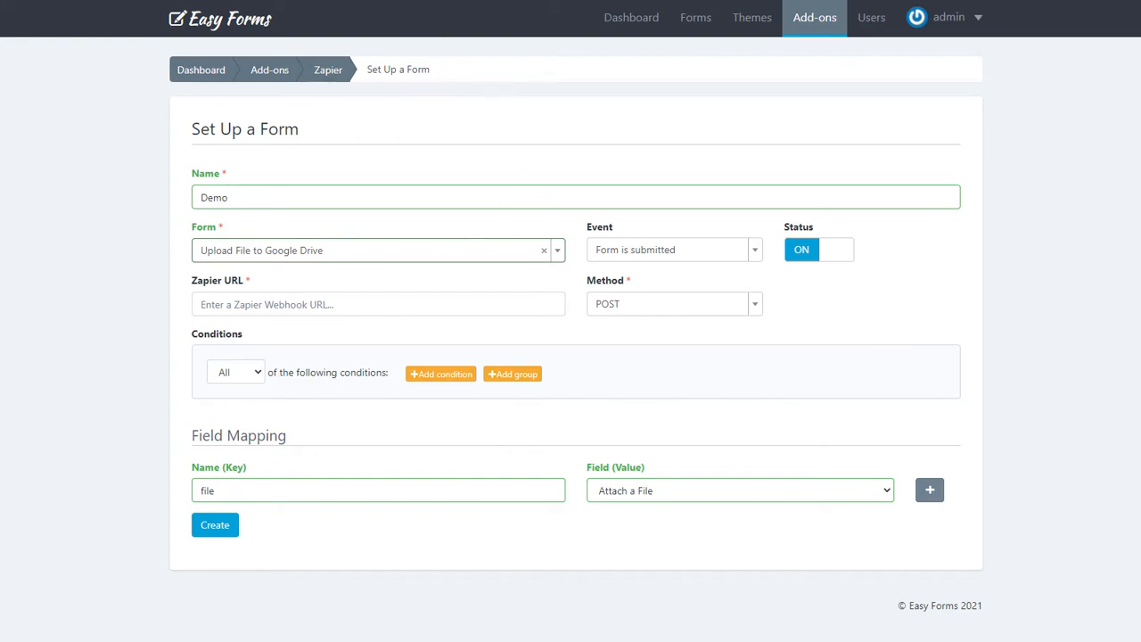
Switch to Zapier and create a Zap triggered by Webhooks by Zapier with the Catch Hook event, continuing to the trigger setup.
key("ctrl+Tab")
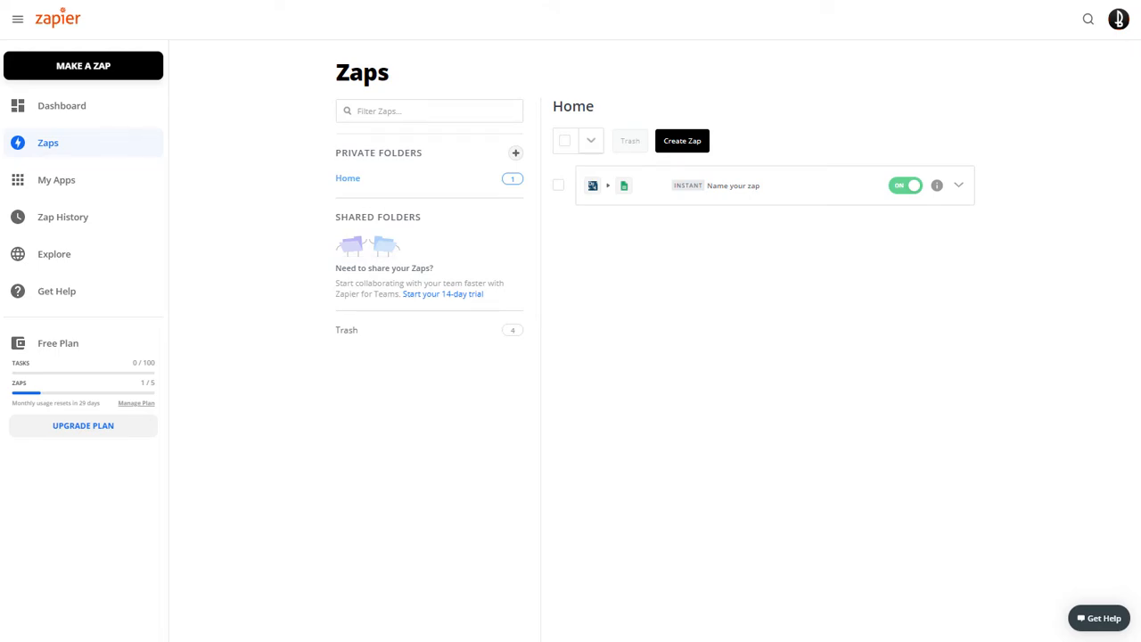
left_click(687, 145)
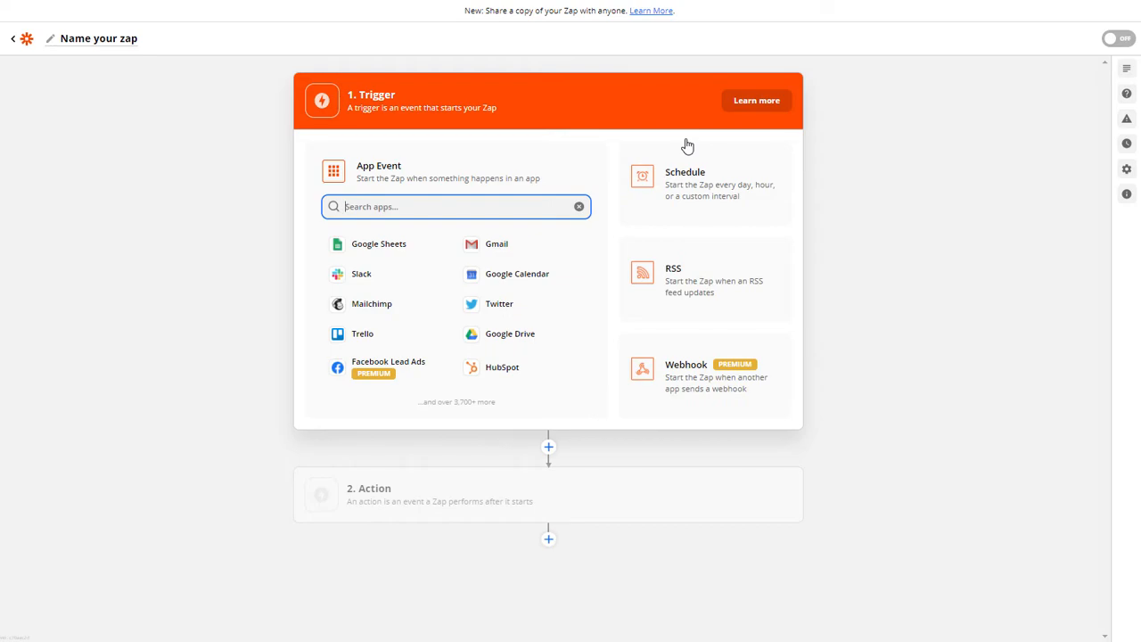
left_click(701, 364)
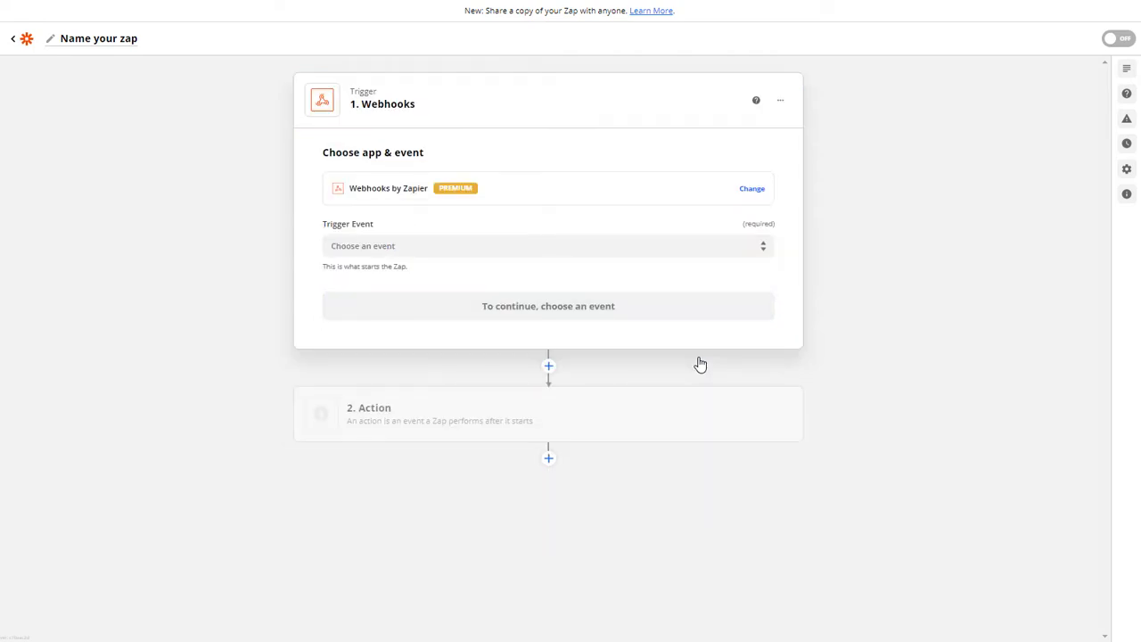
left_click(550, 248)
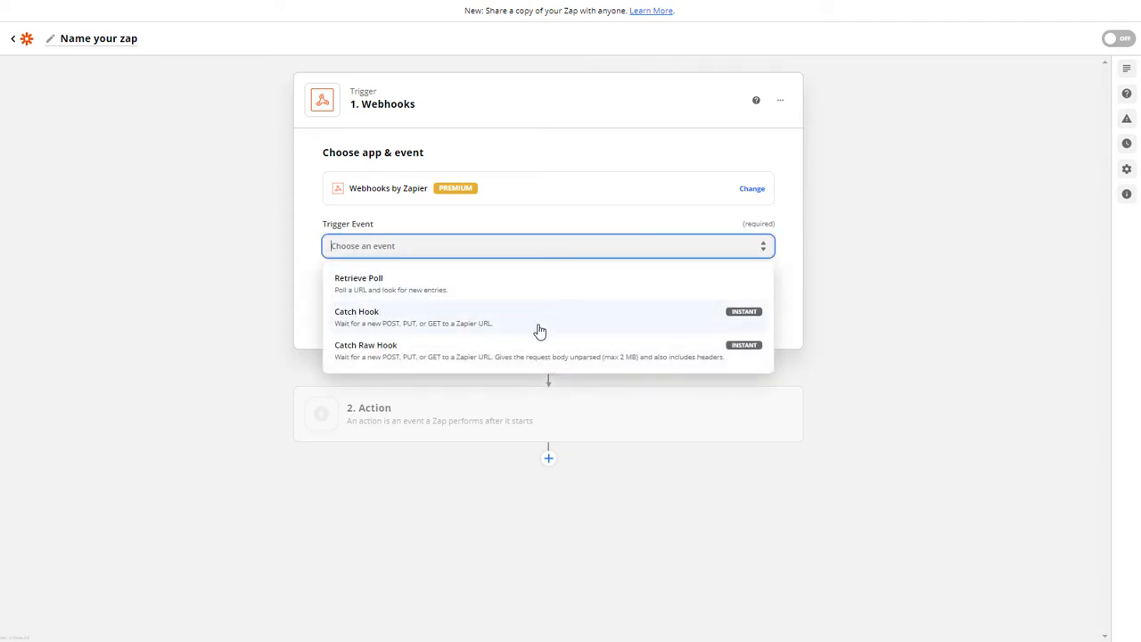
left_click(540, 330)
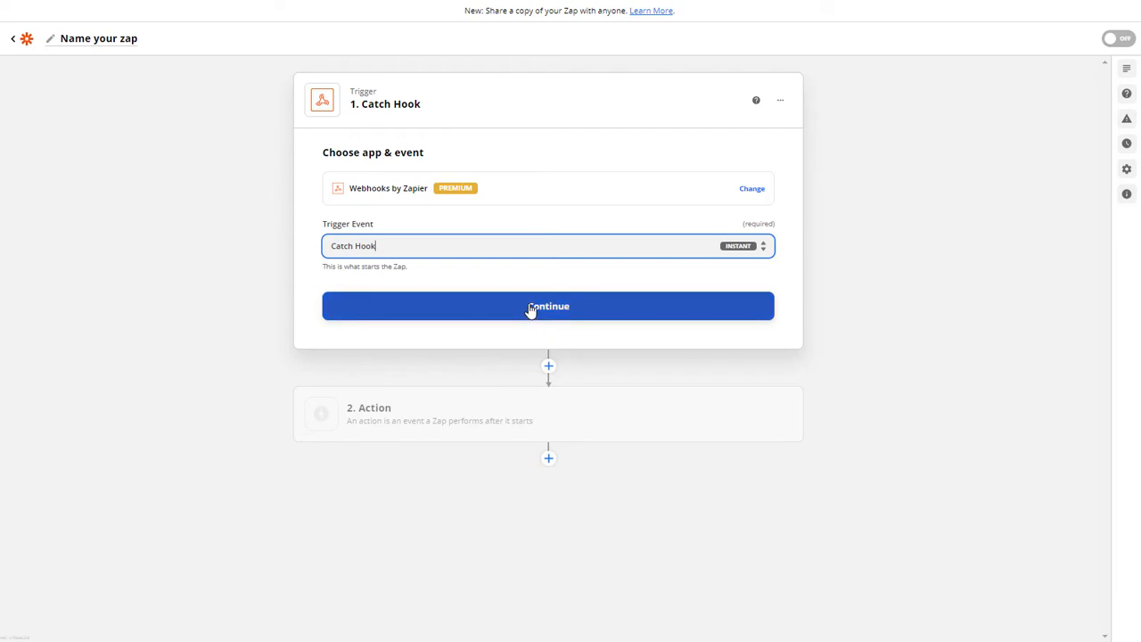
left_click(531, 307)
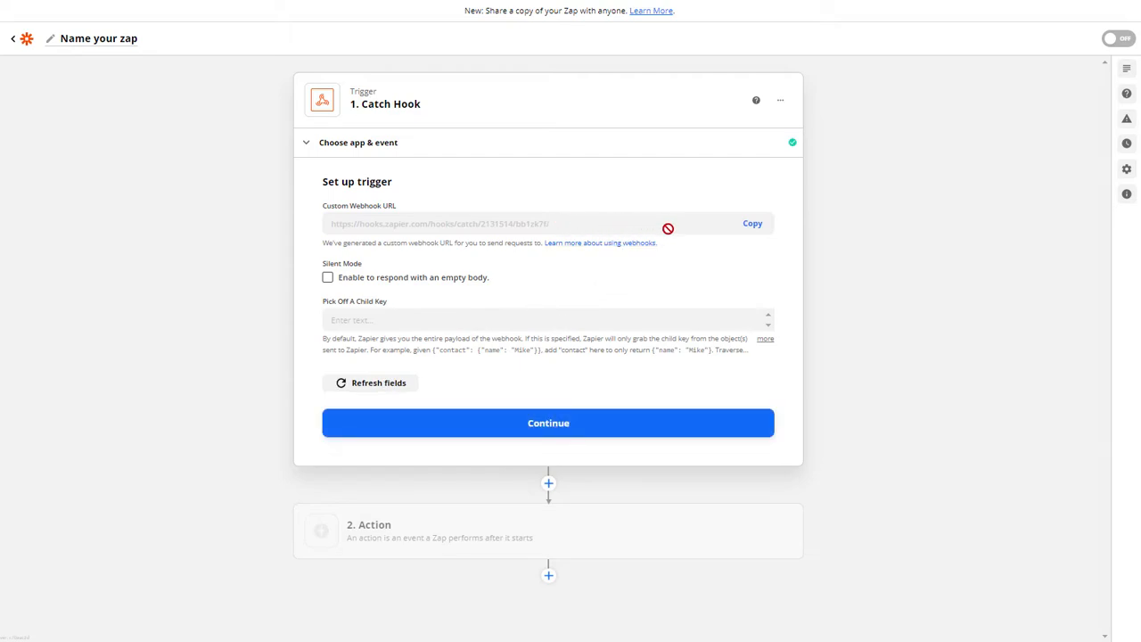
Copy the trigger's custom webhook URL and paste it as the Zapier URL of the Demo configuration in Easy Forms.
left_click(753, 229)
left_click(753, 229)
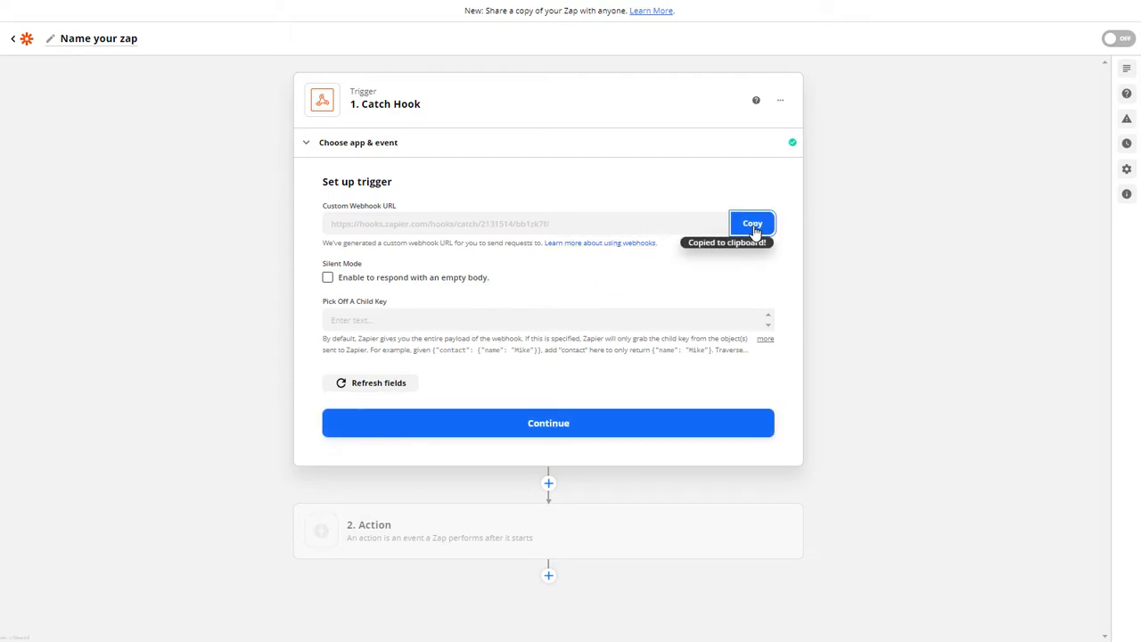
left_click(523, 0)
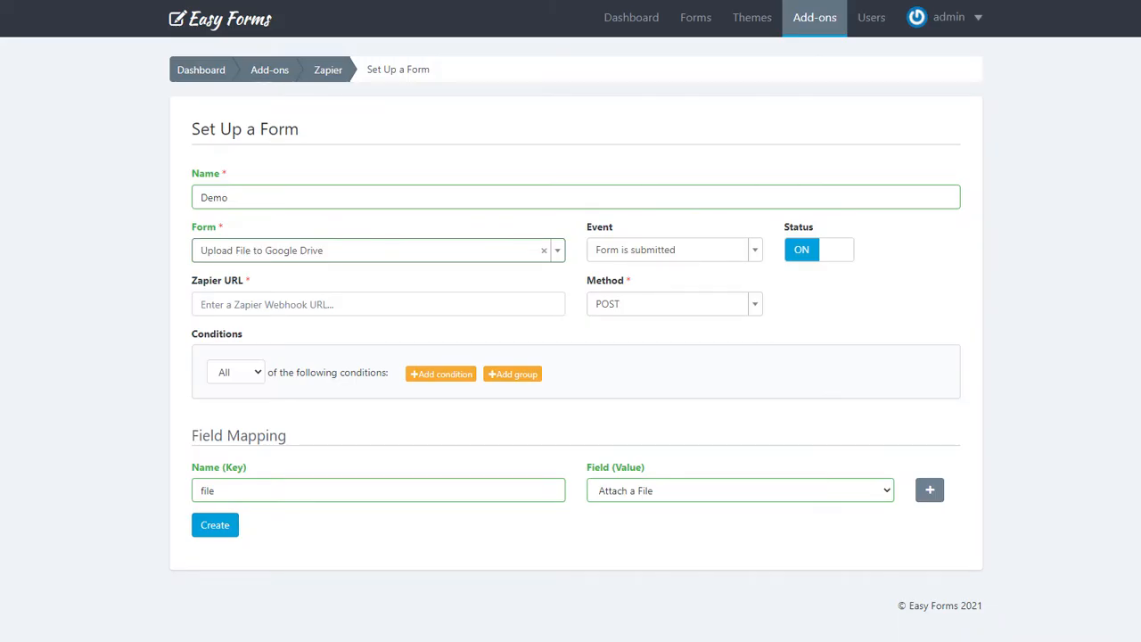
left_click(435, 298)
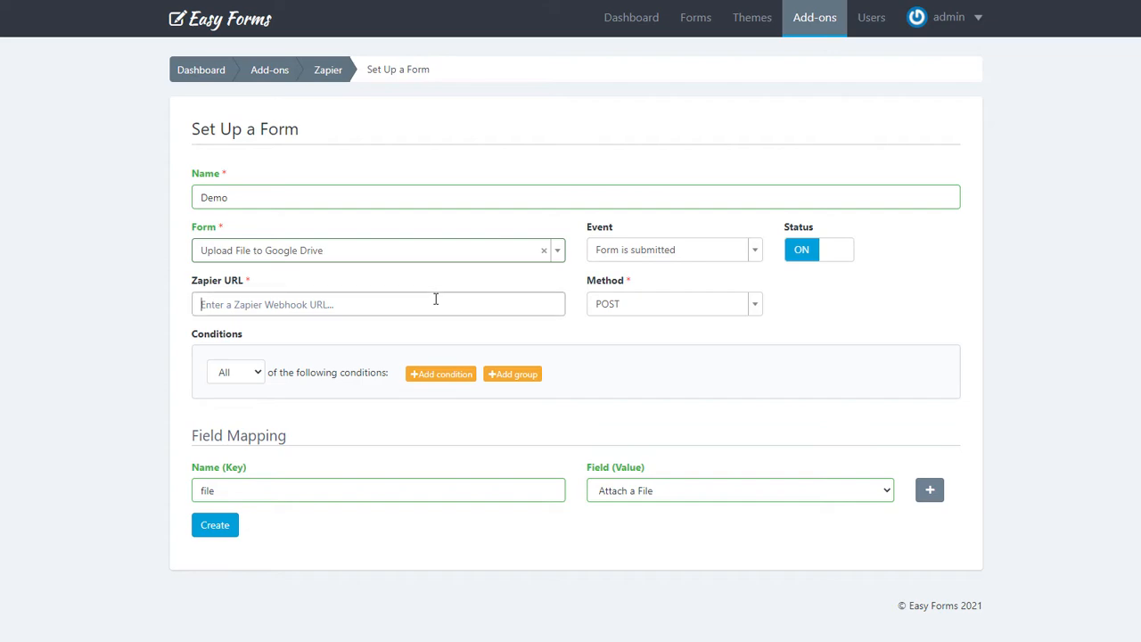
key("ctrl+v")
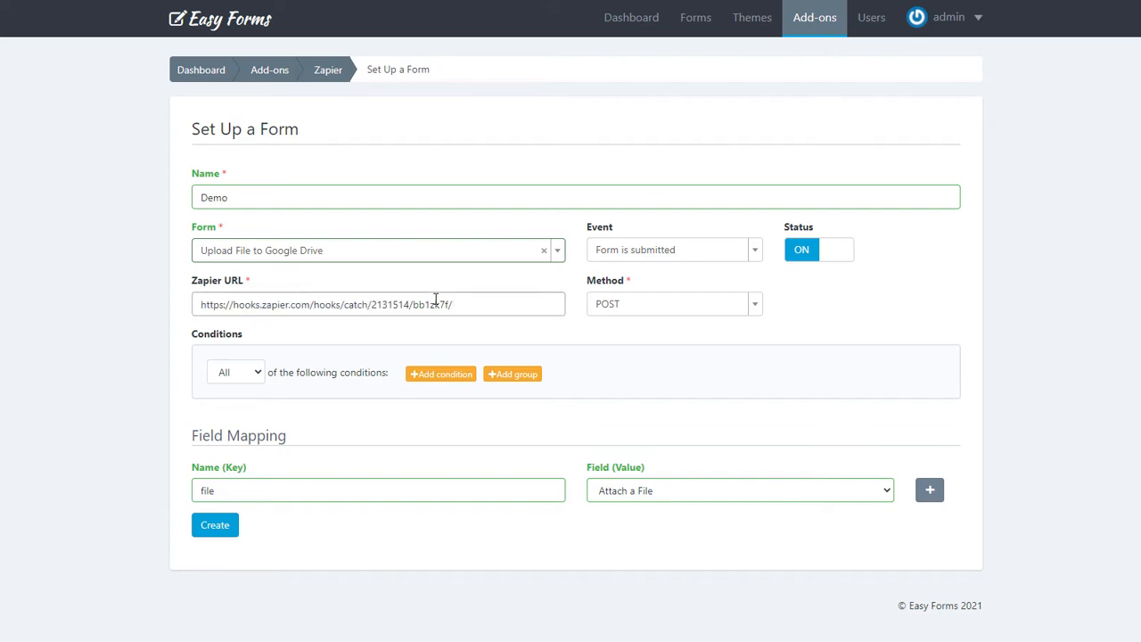
left_click(461, 344)
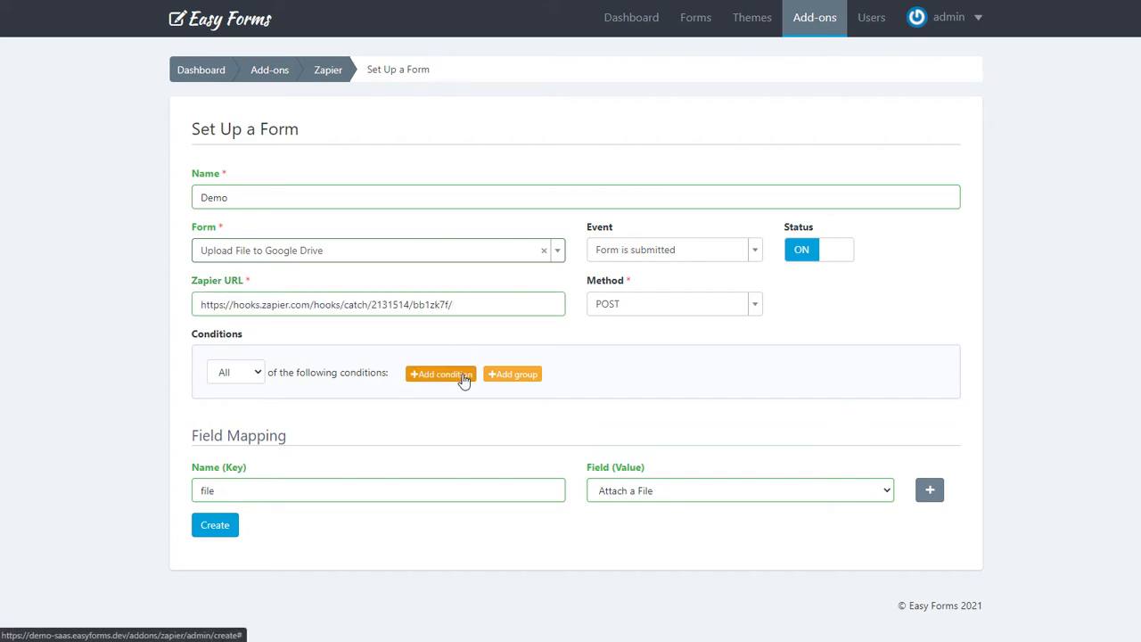
left_click(462, 375)
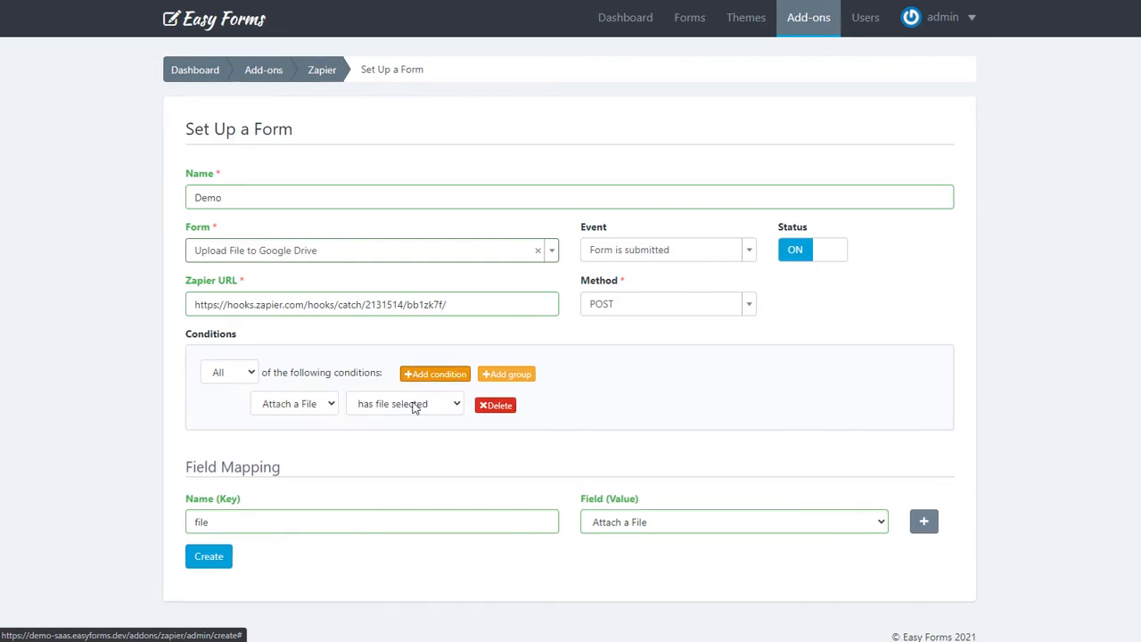
left_click(493, 408)
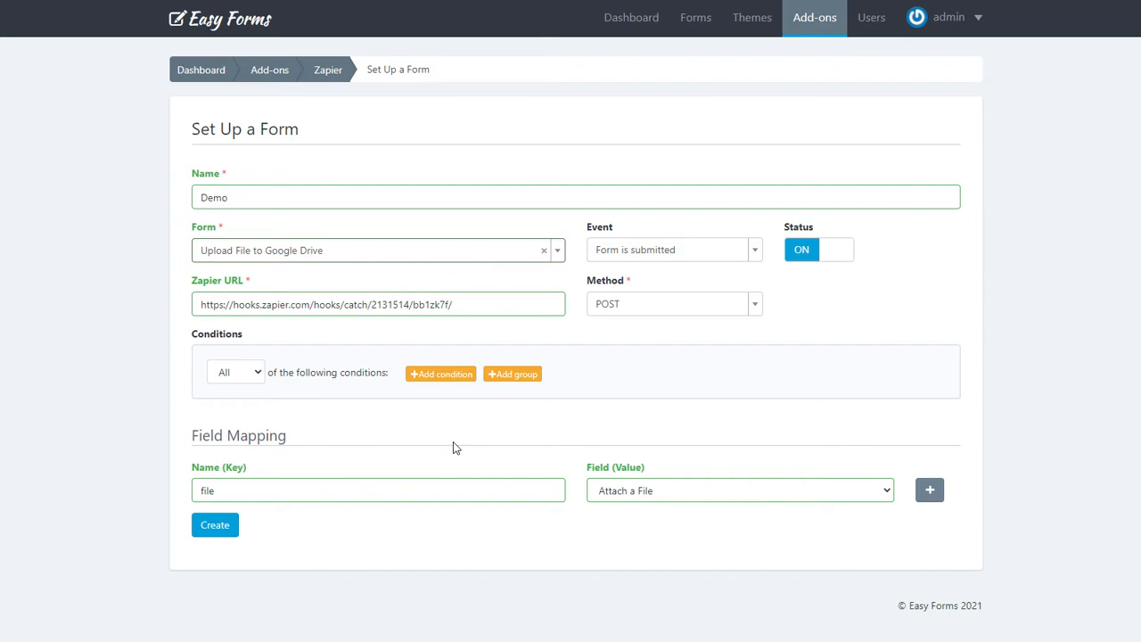
Create the Demo configuration in Easy Forms, then return to Zapier and continue to the trigger test.
left_click(215, 525)
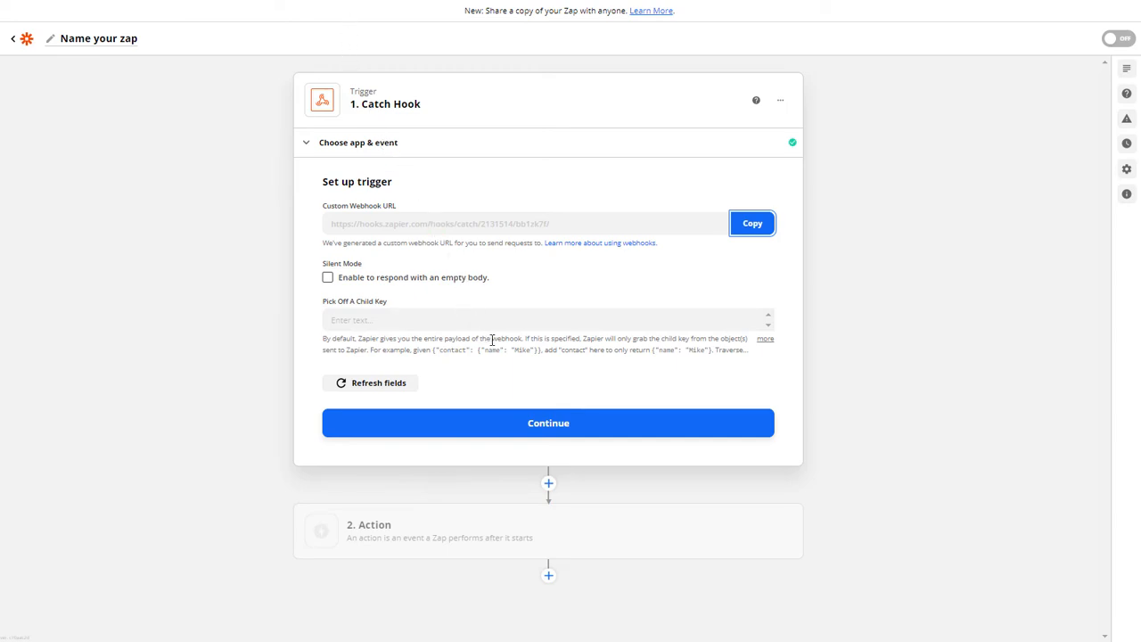
left_click(557, 427)
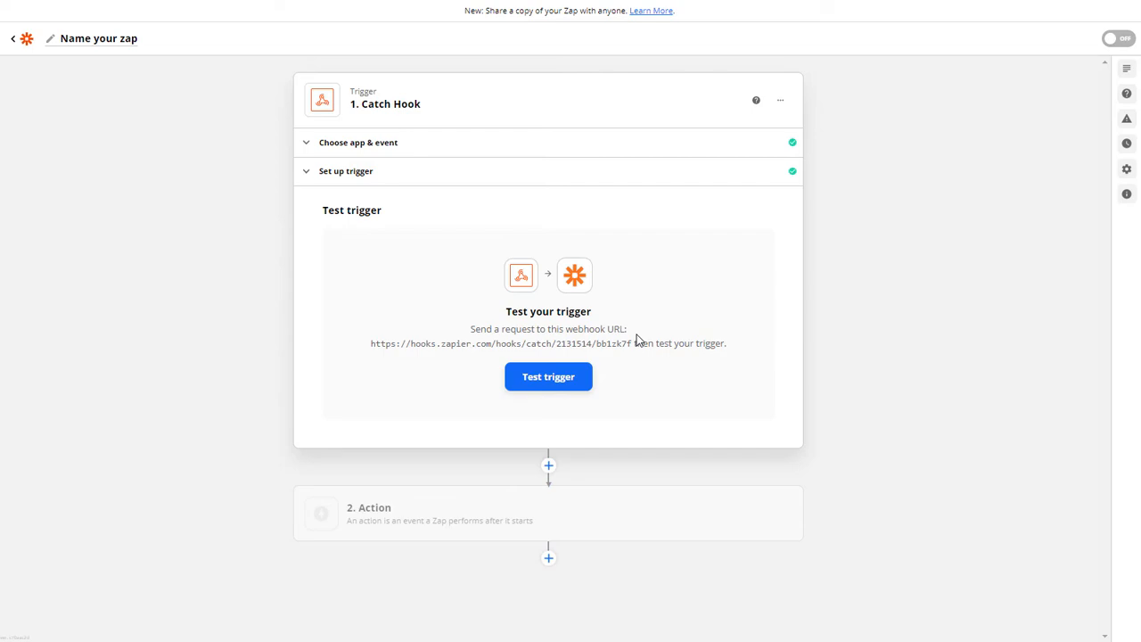
Switch to the public Upload File to Google Drive form, attach the JPG photo of stacked stones and submit it.
key("ctrl+Tab")
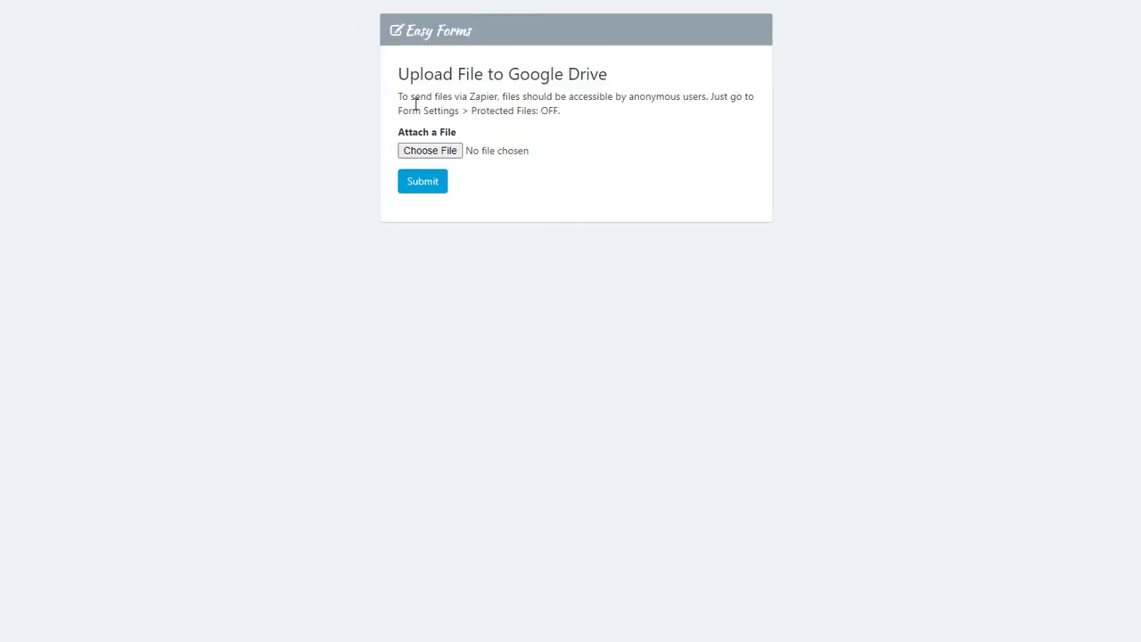
left_click(448, 151)
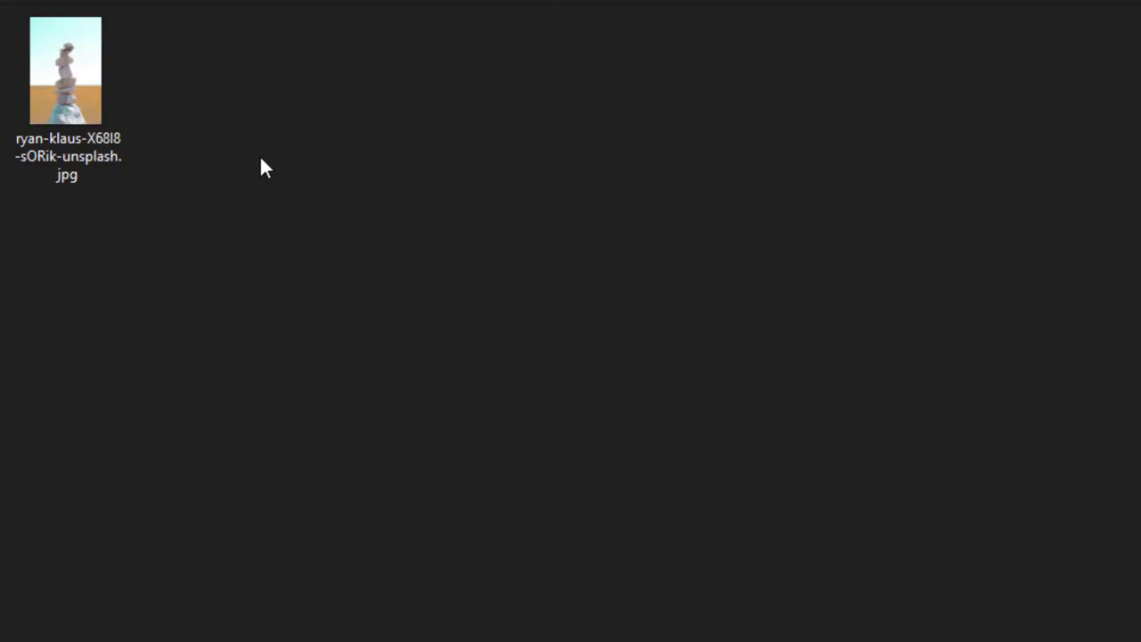
double_click(90, 88)
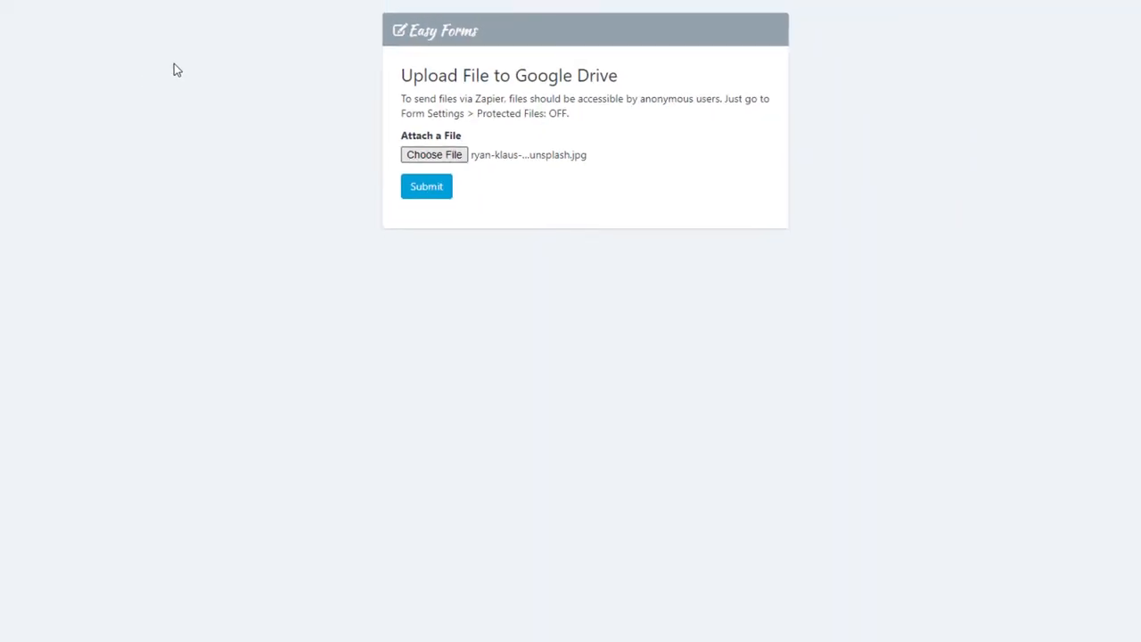
left_click(433, 185)
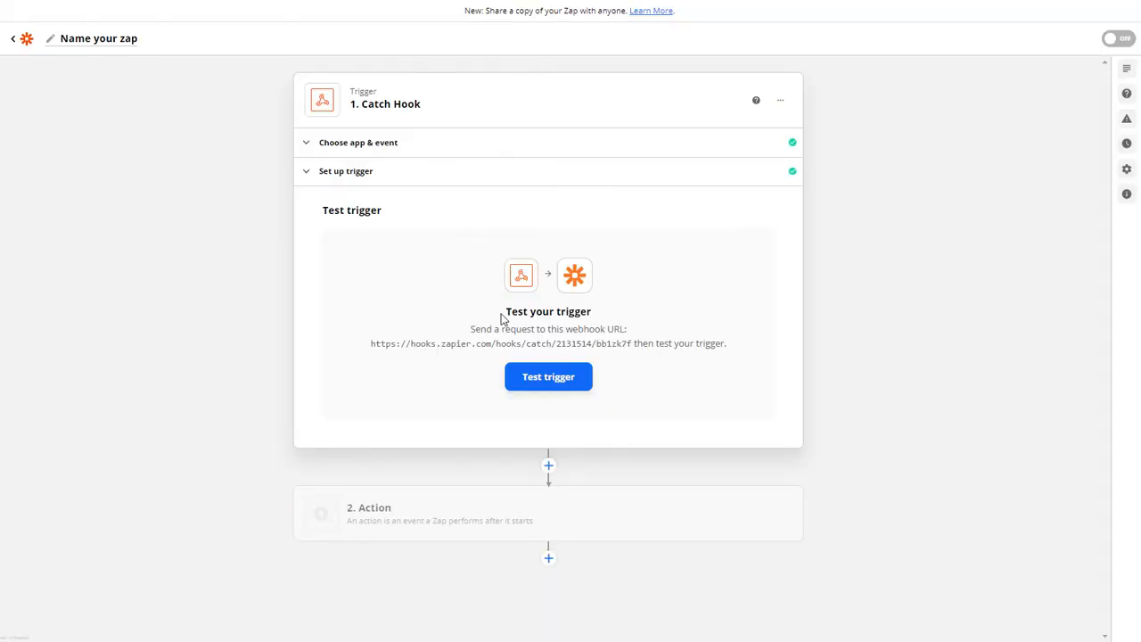
Test the Catch Hook trigger in Zapier, use Request A as its sample data and continue to the action.
left_click(526, 384)
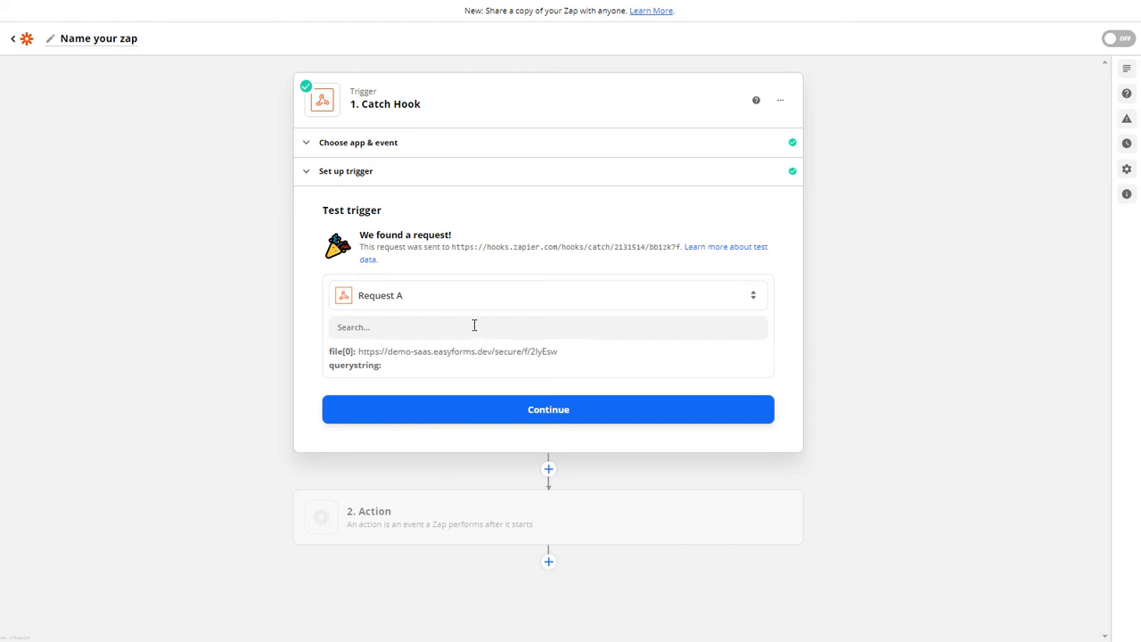
left_click(458, 309)
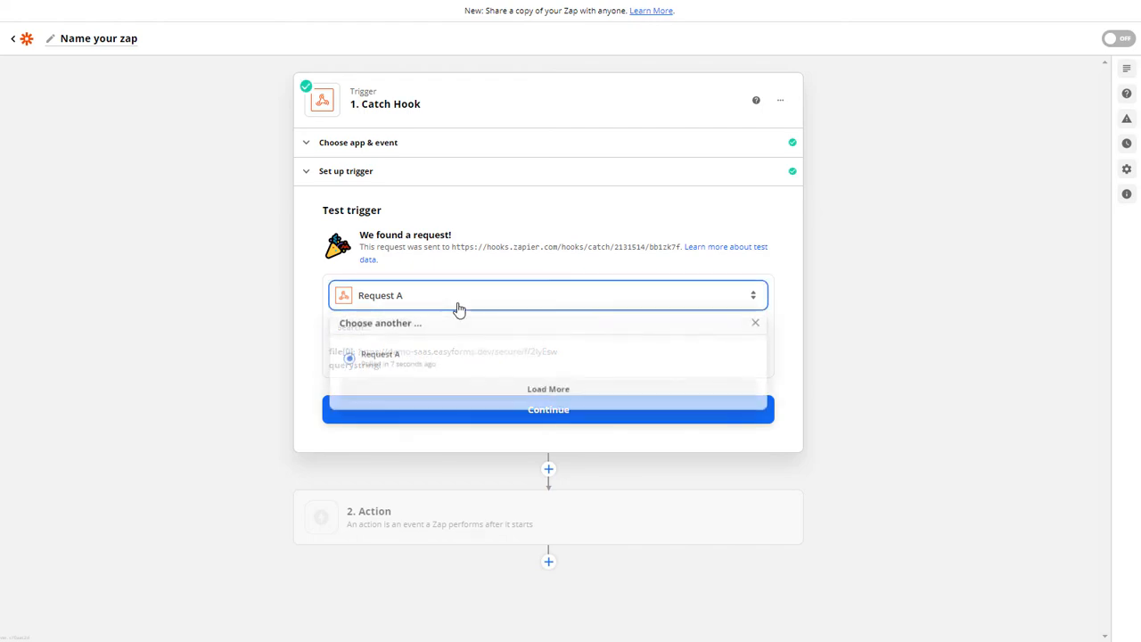
left_click(454, 364)
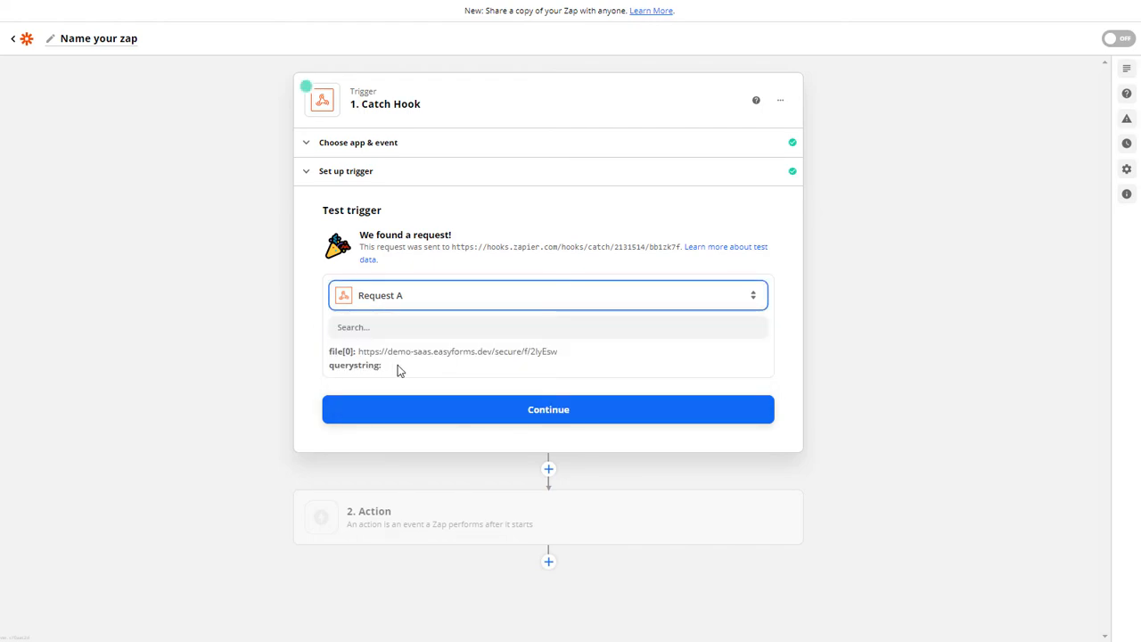
left_click(459, 423)
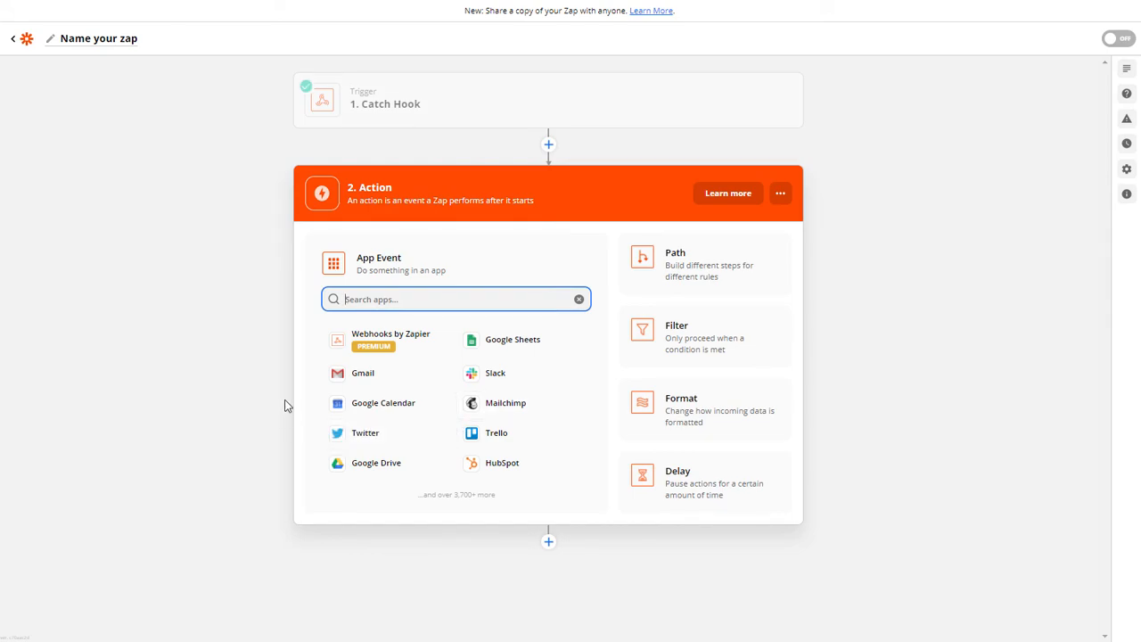
Set the Zap's action to Google Drive with the Upload File event and continue to the account choice.
type("driv")
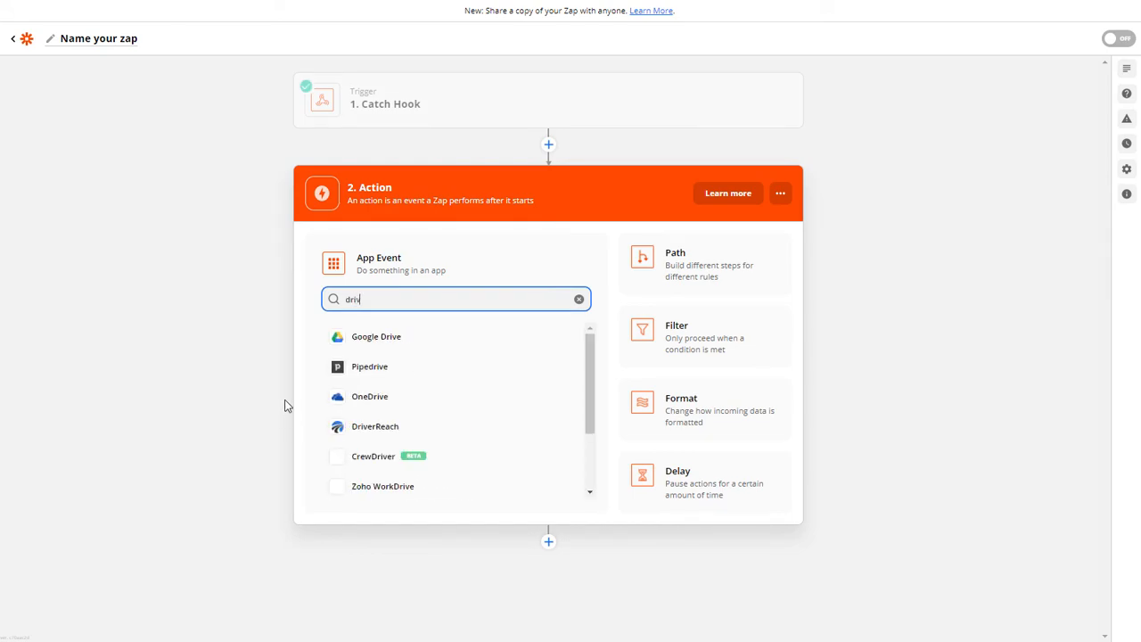
left_click(382, 335)
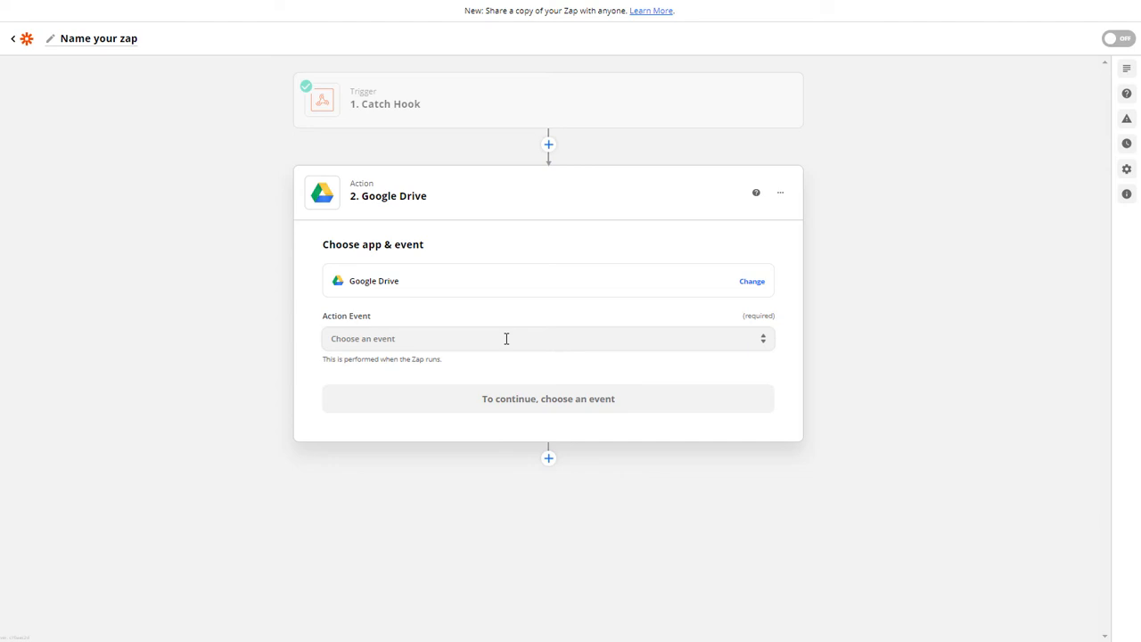
left_click(507, 339)
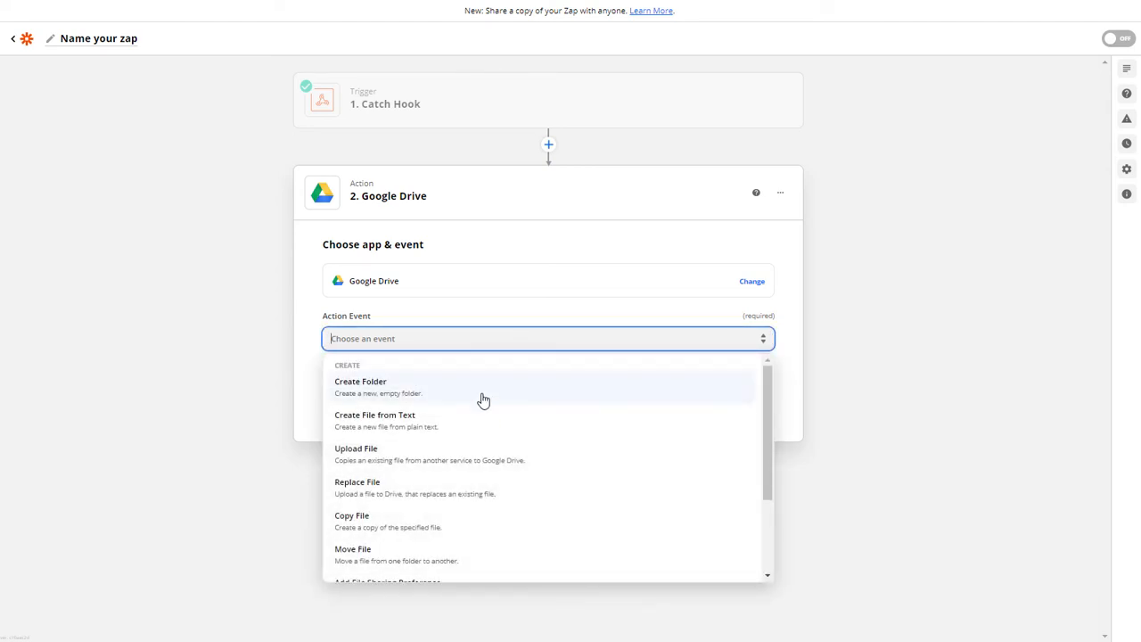
left_click(480, 457)
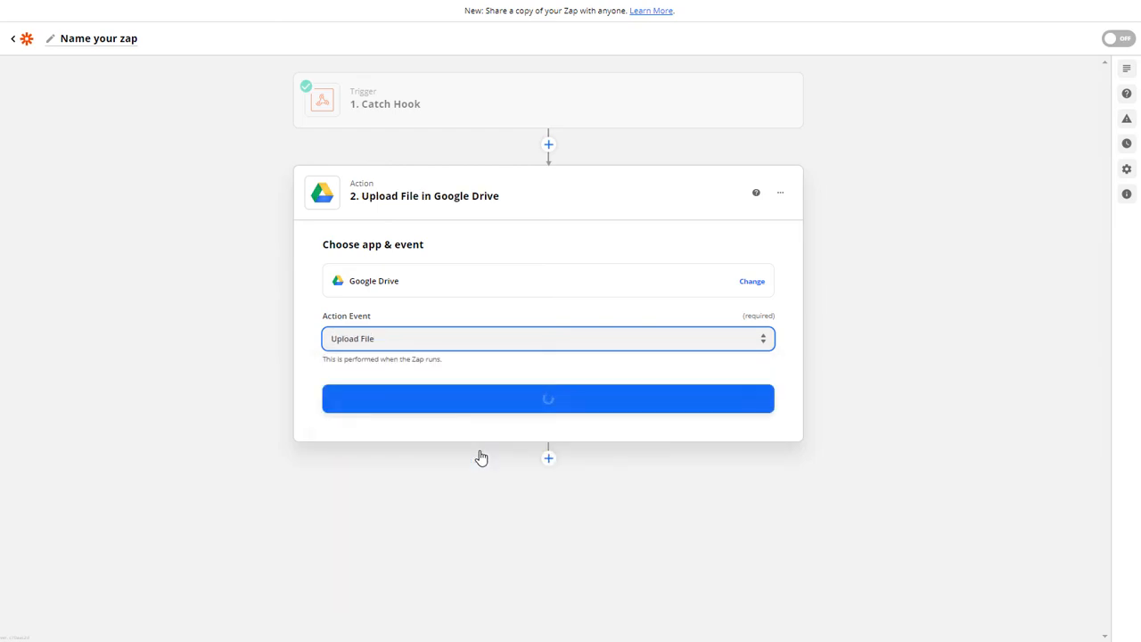
left_click(549, 401)
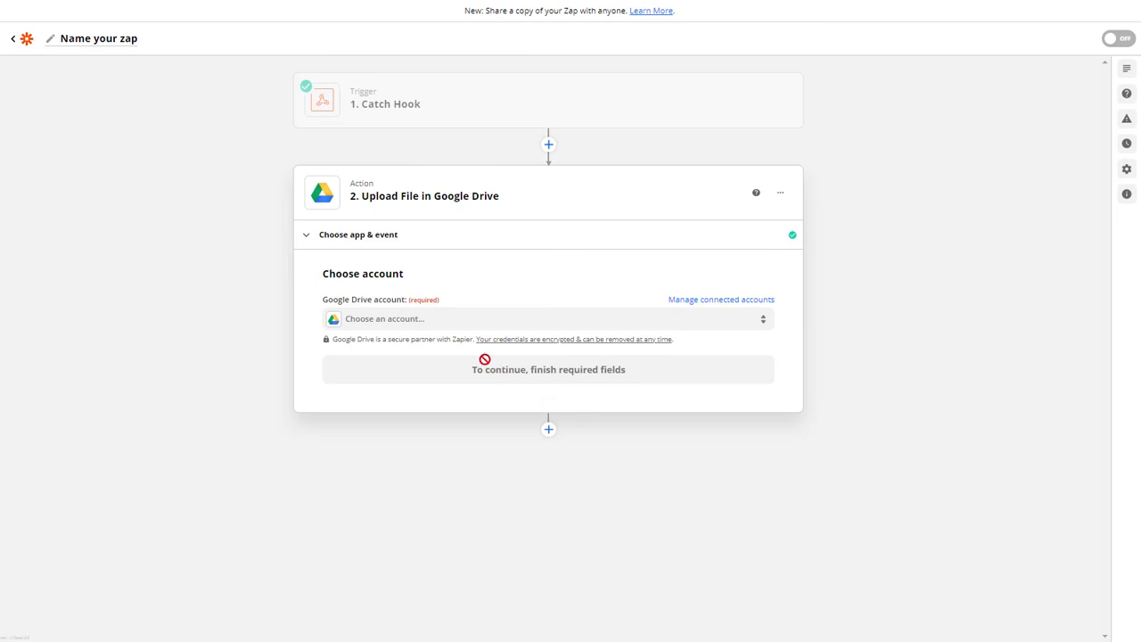
Choose the connected Google Drive account for the action and continue to the action setup.
left_click(440, 323)
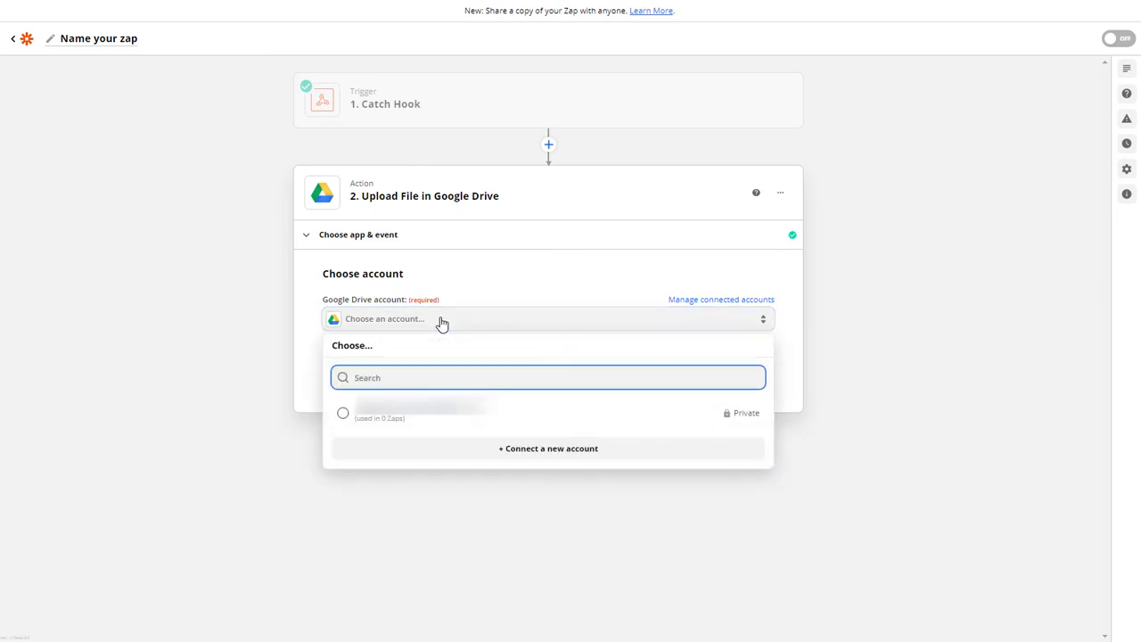
left_click(431, 415)
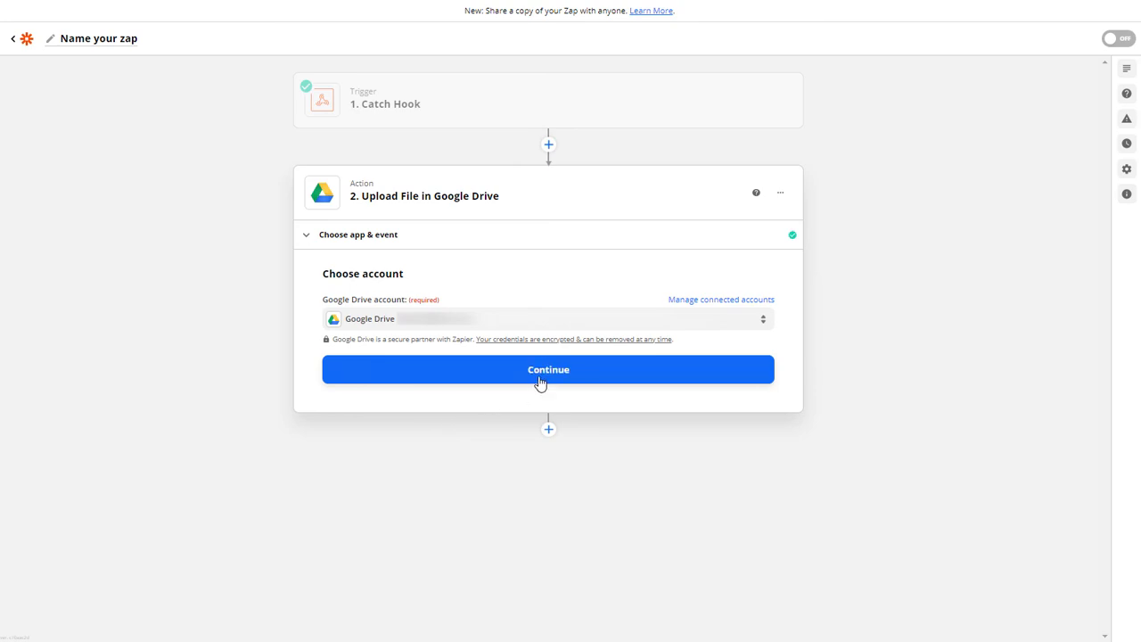
left_click(548, 370)
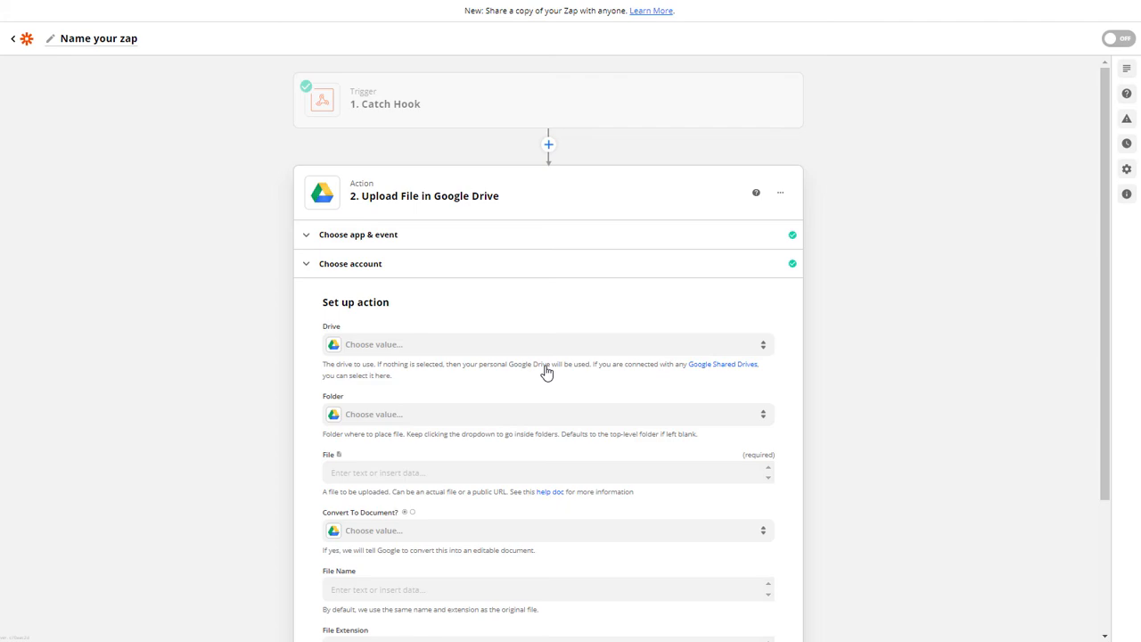
Set the upload destination to the Demo folder in My Google Drive.
scroll(545, 371, "down", 1)
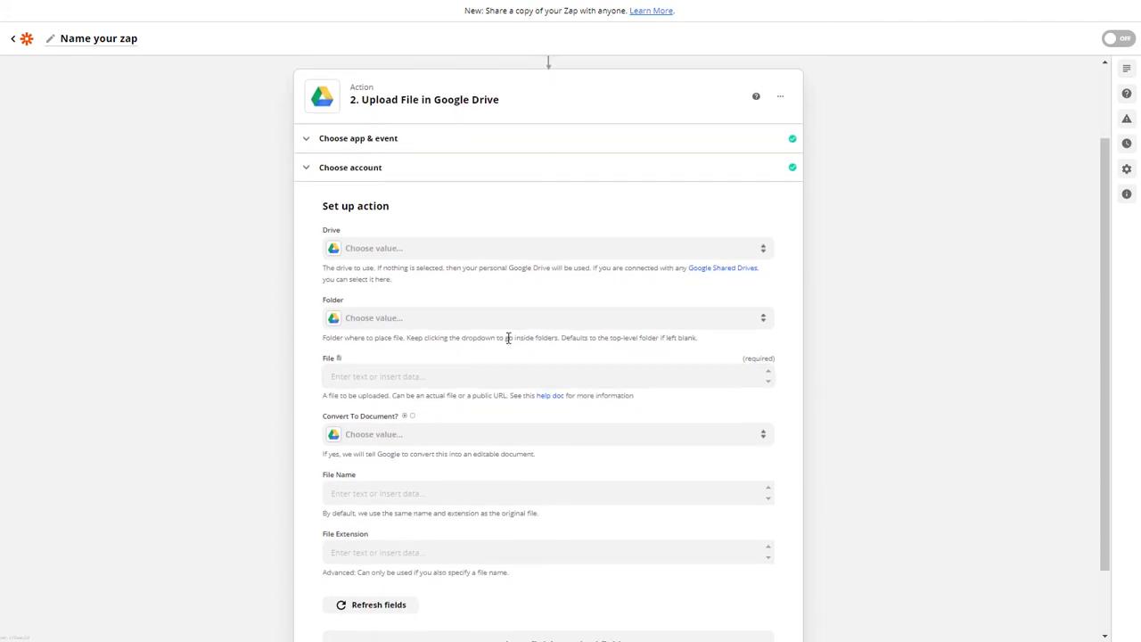
left_click(424, 258)
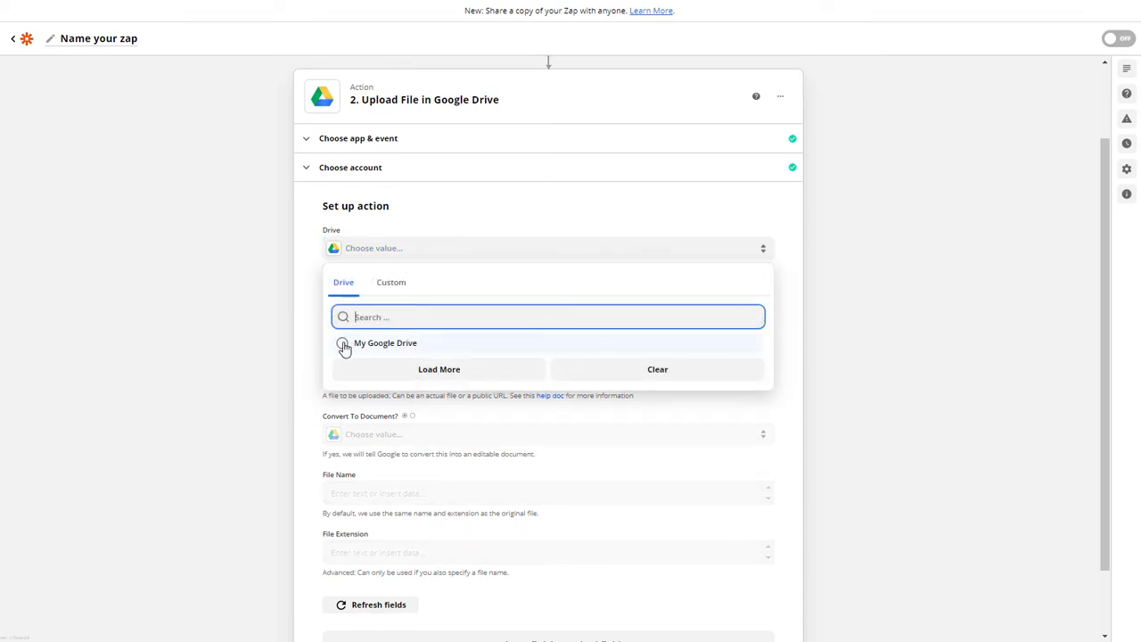
left_click(344, 346)
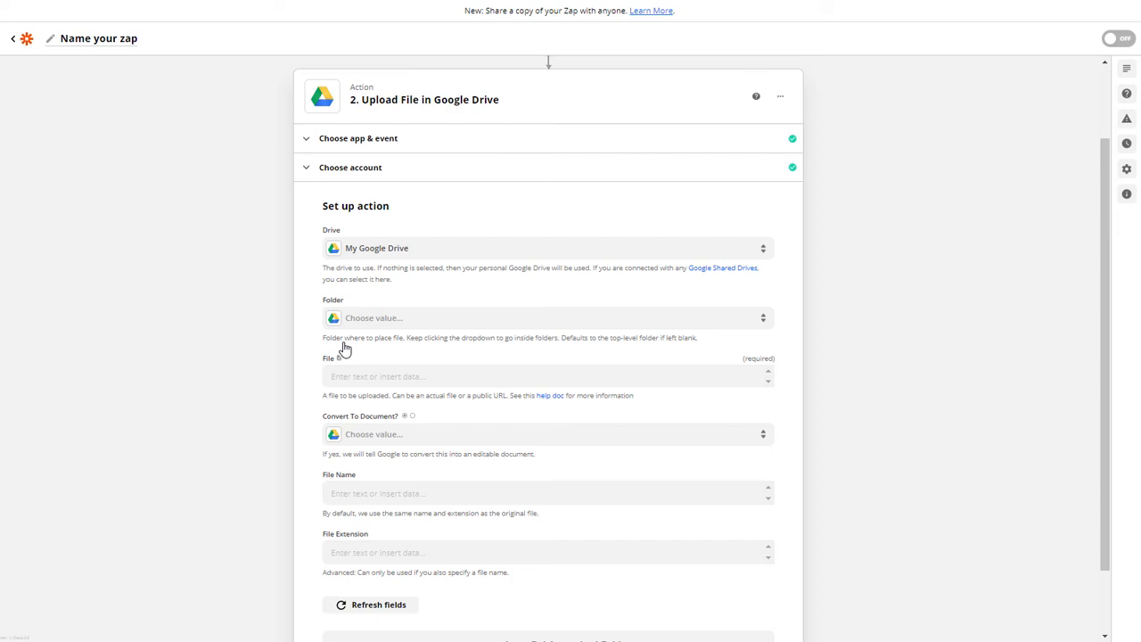
left_click(384, 323)
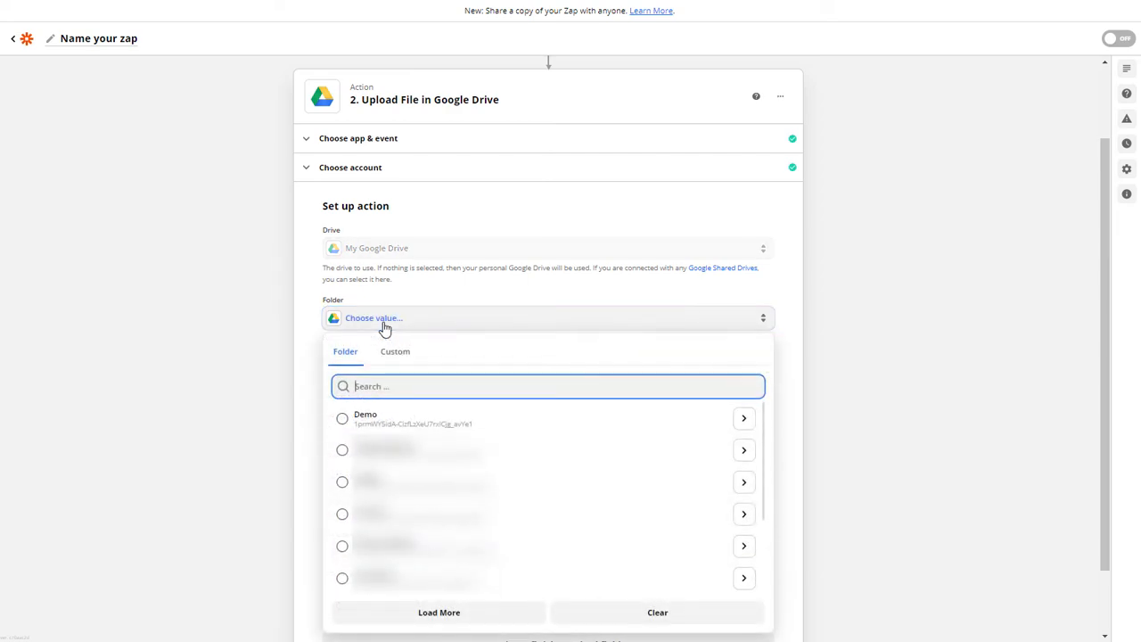
left_click(384, 419)
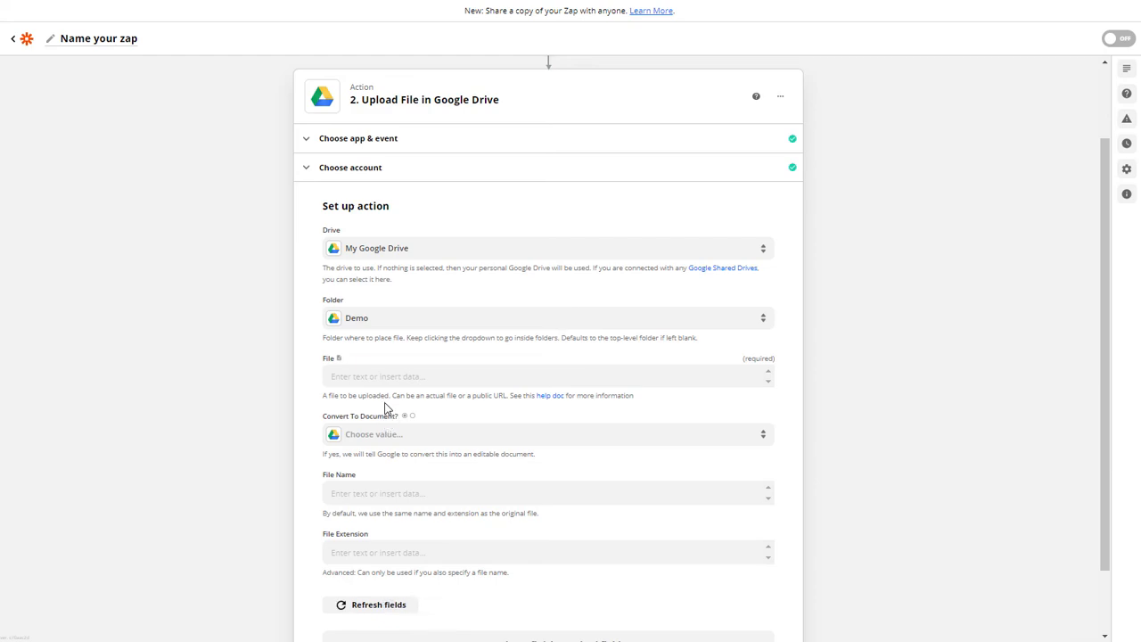
Map the action's File field to the File[0] value from Catch Hook, leaving Convert To Document unset.
left_click(381, 380)
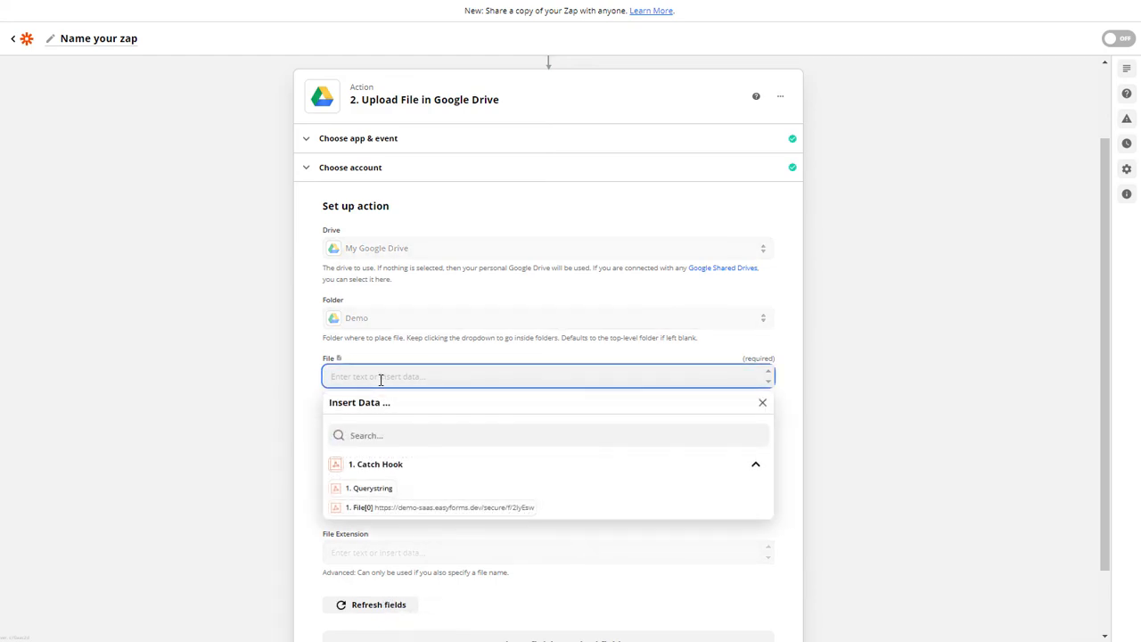
left_click(392, 508)
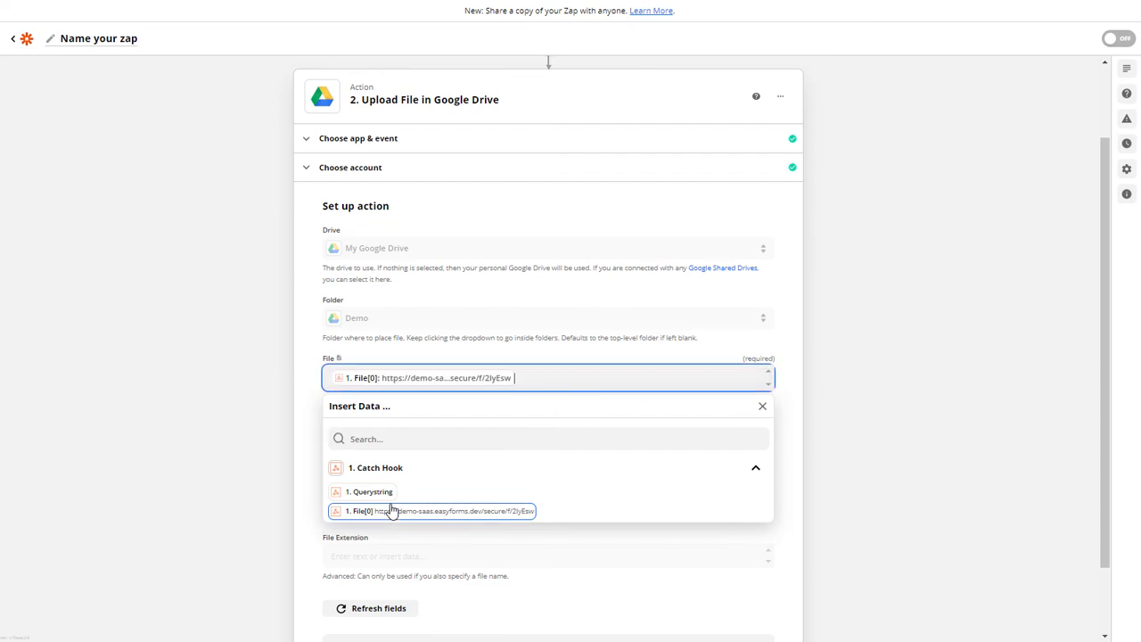
left_click(300, 465)
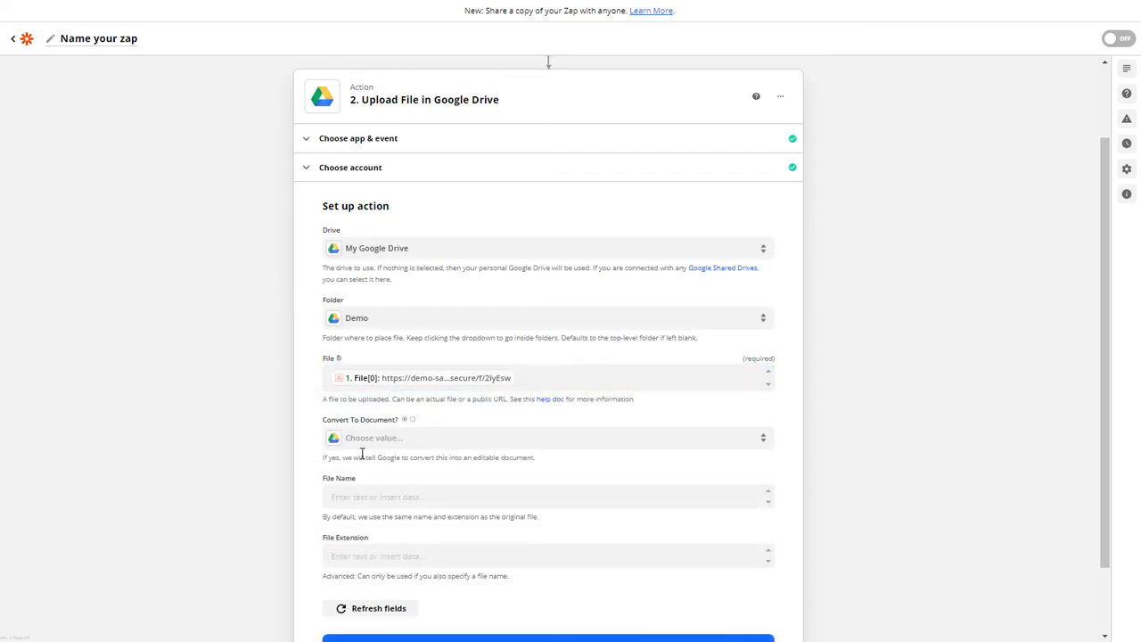
left_click(410, 449)
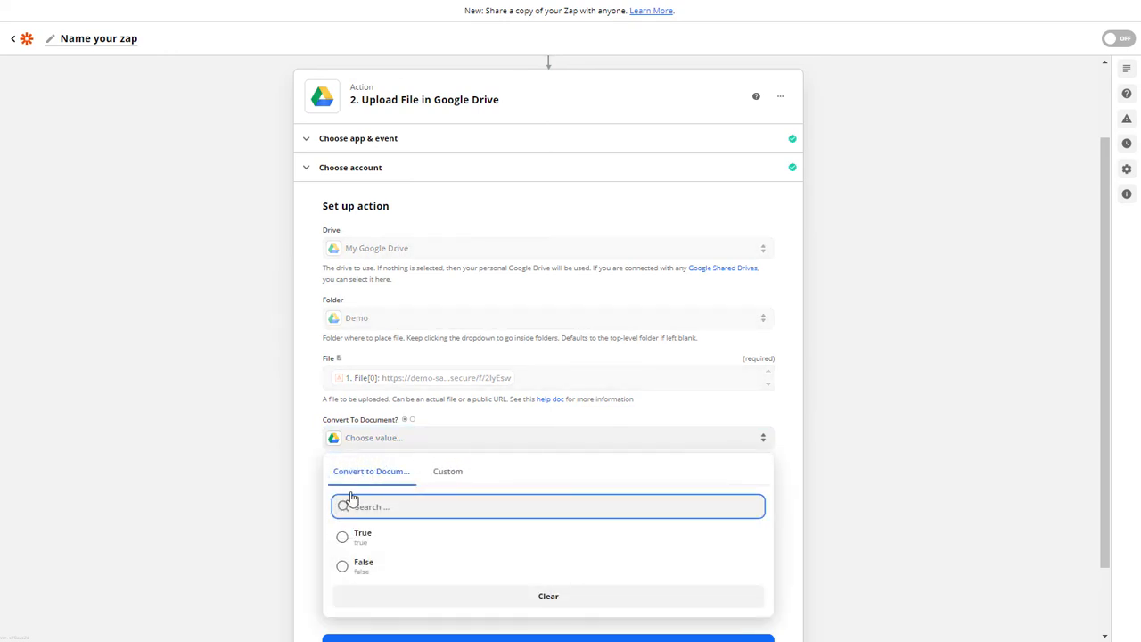
left_click(288, 479)
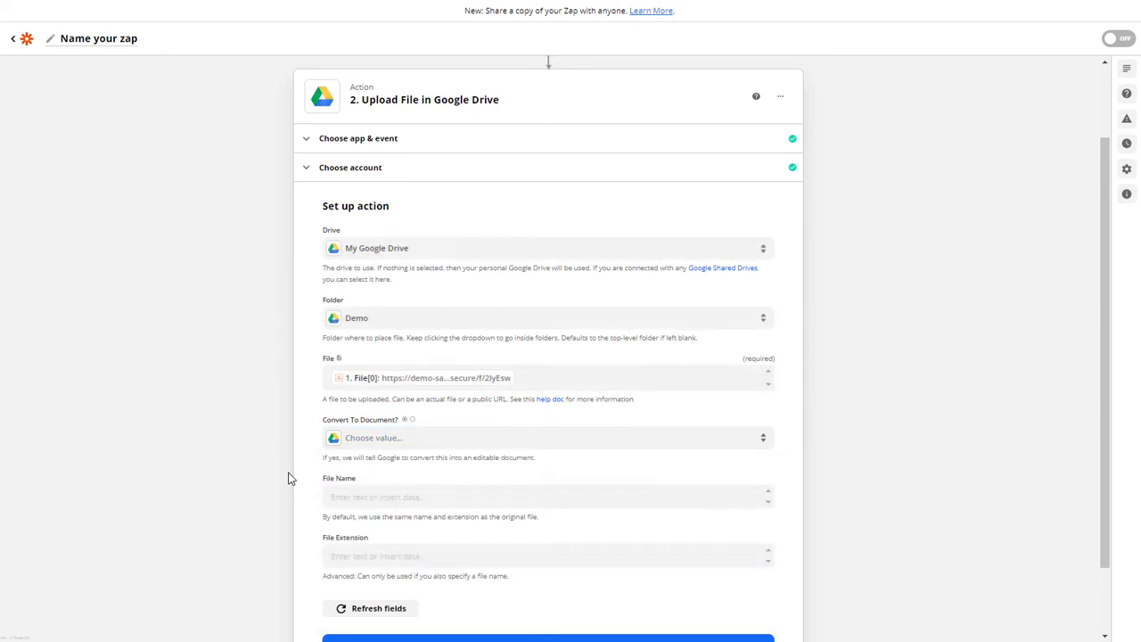
Finish the action setup with File Name and File Extension left empty, and run the test upload to Google Drive.
scroll(288, 479, "down", 2)
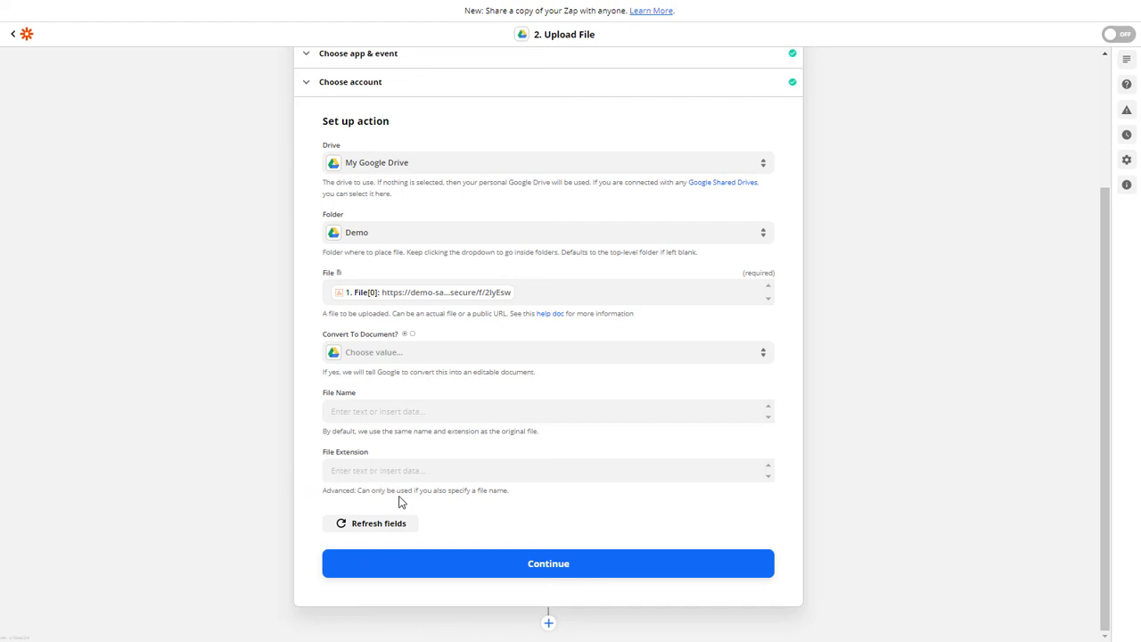
left_click(547, 563)
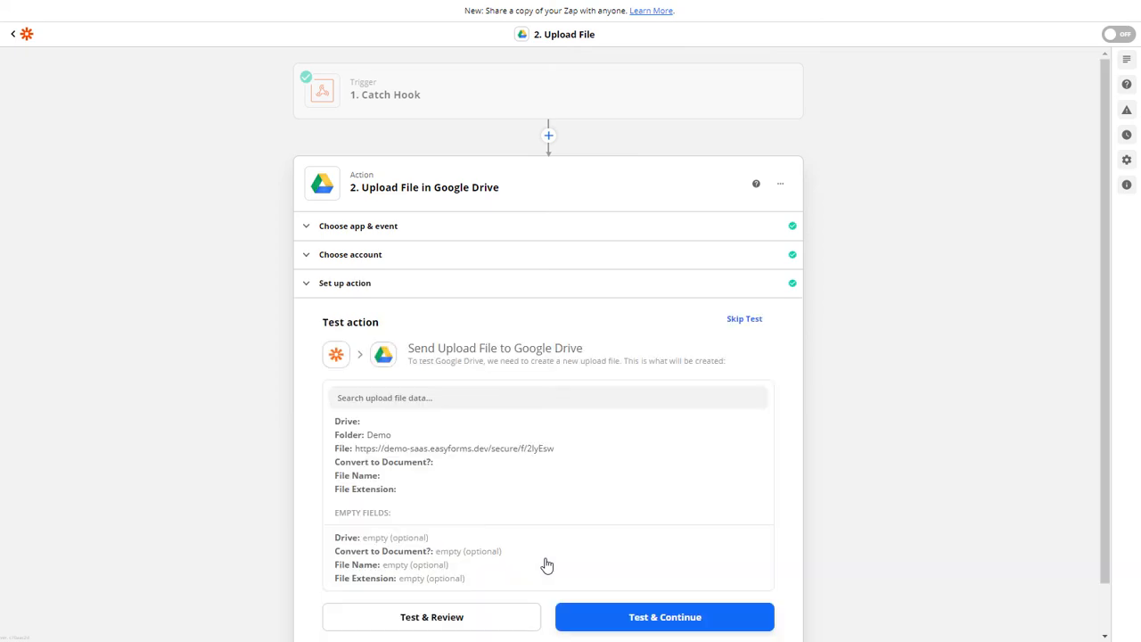
scroll(547, 565, "down", 1)
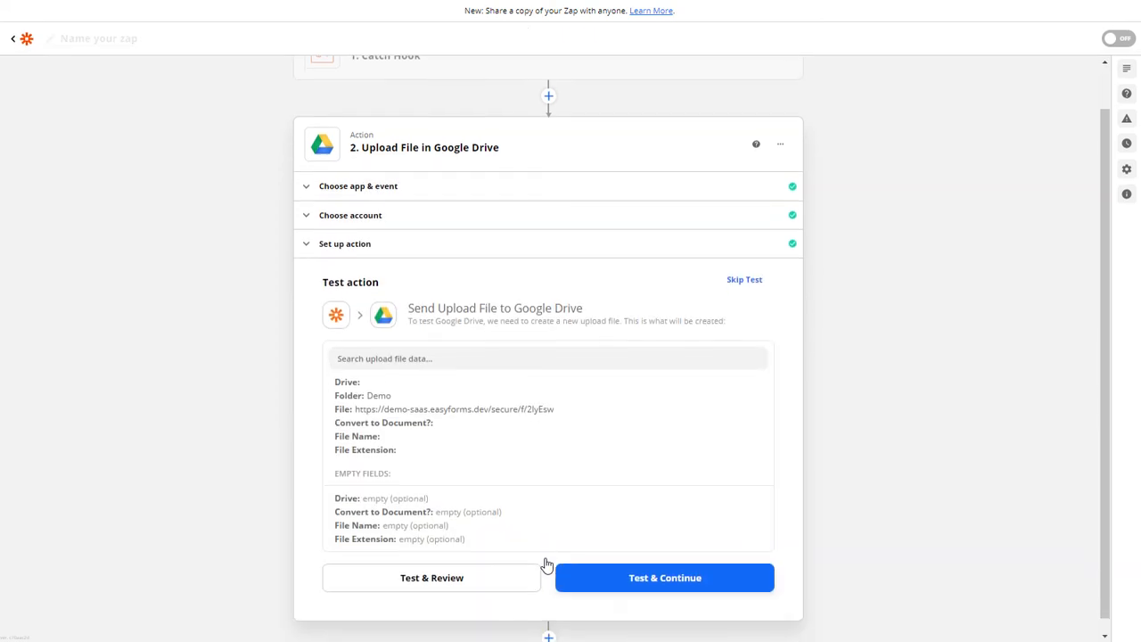
left_click(608, 572)
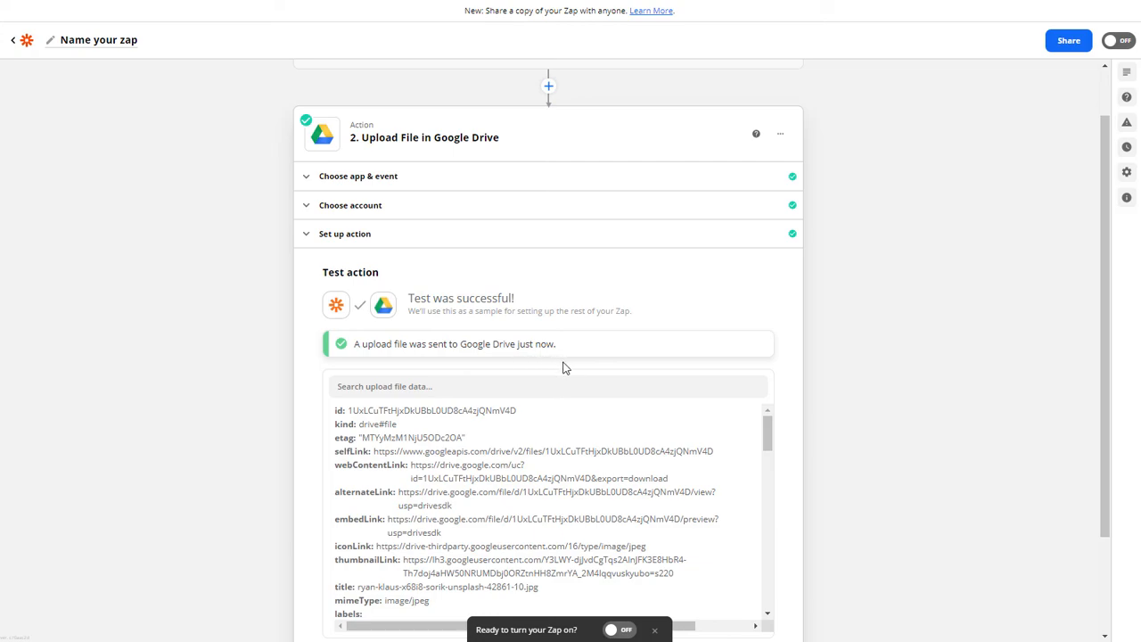
scroll(784, 409, "down", 2)
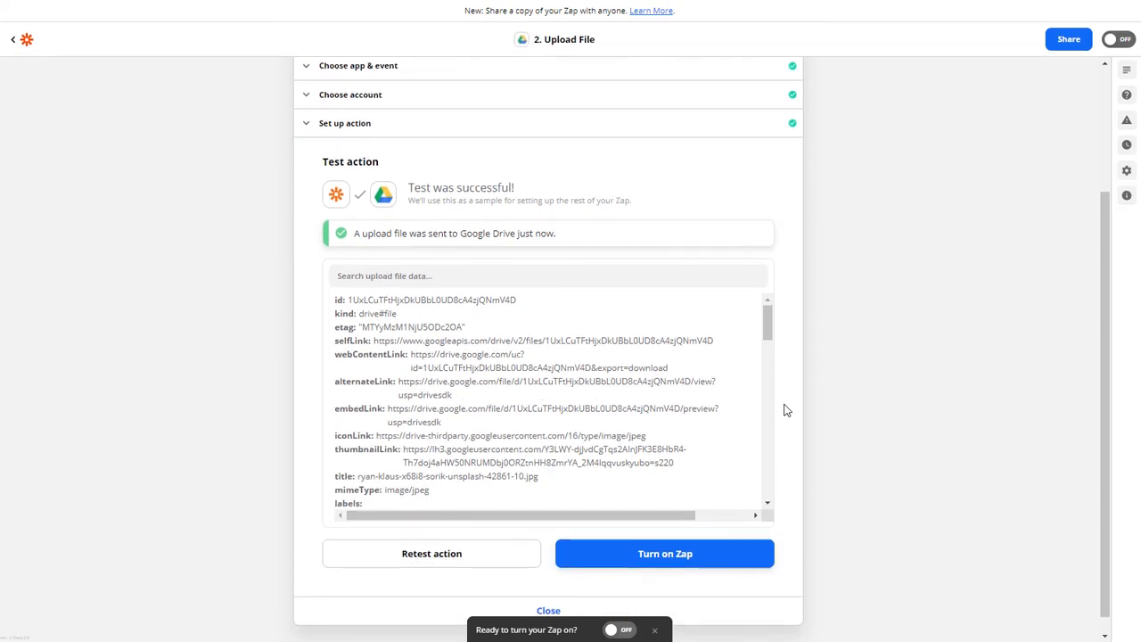
Switch to the Demo folder in Google Drive and check it for the image file sent by the Zap test.
left_click(679, 536)
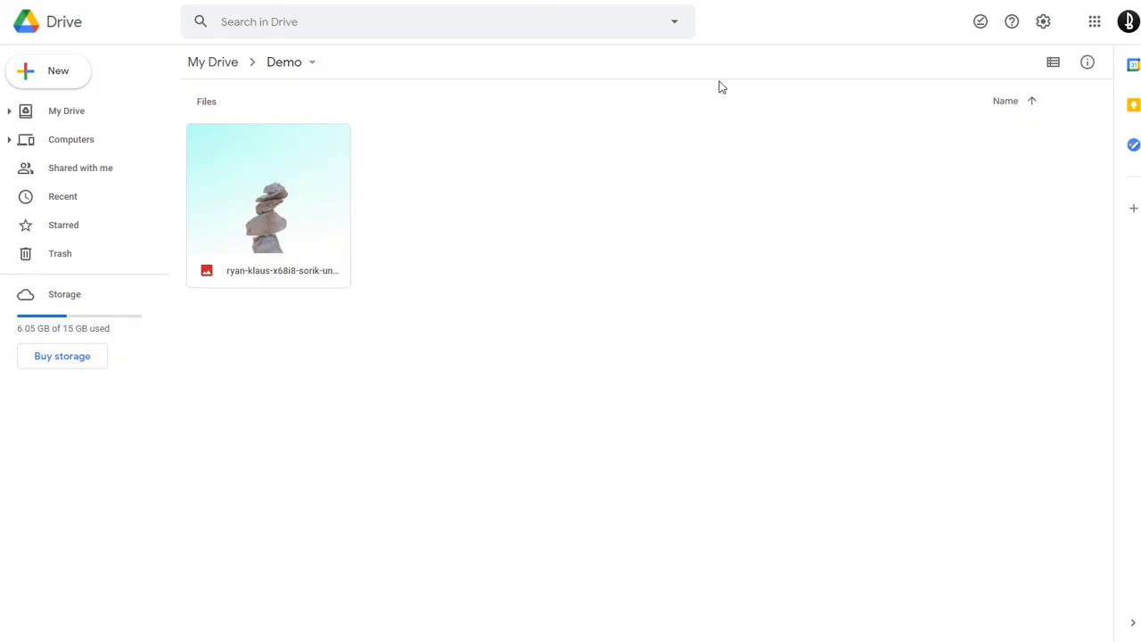
left_click(313, 229)
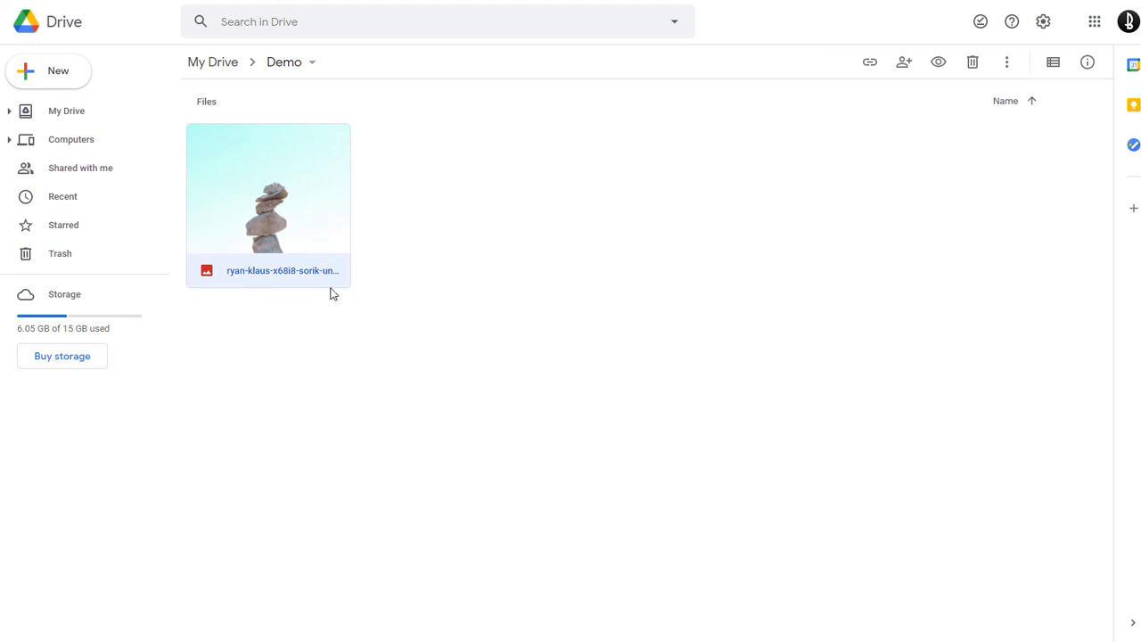
left_click(355, 365)
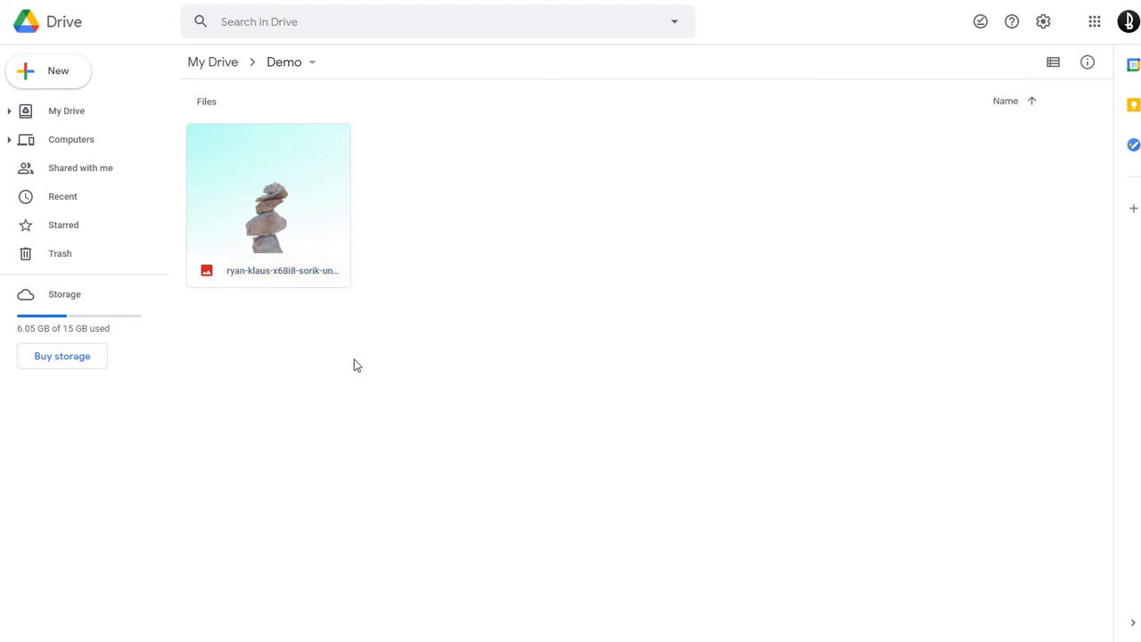